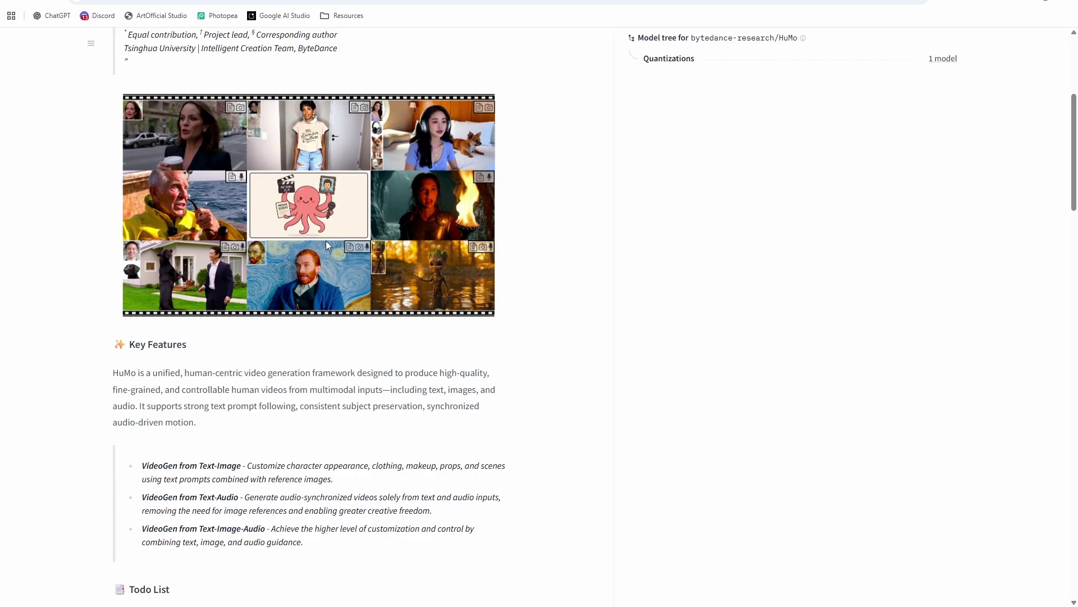
Step: Skim the HuMo model card on Hugging Face, covering its key features, installation commands and model preparation table
scroll(326, 240, "down", 10)
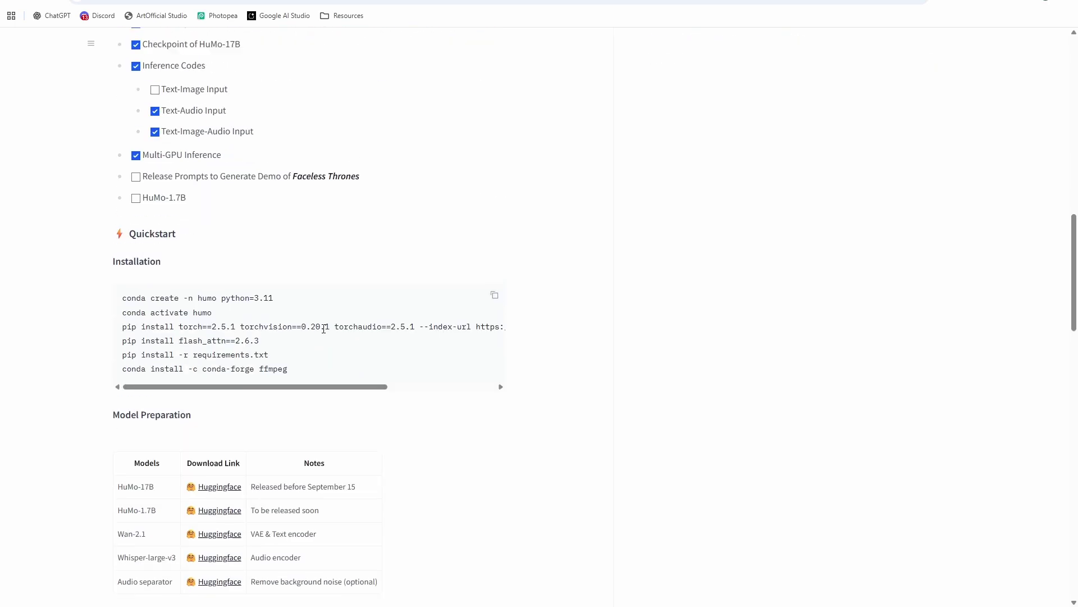
scroll(323, 329, "up", 15)
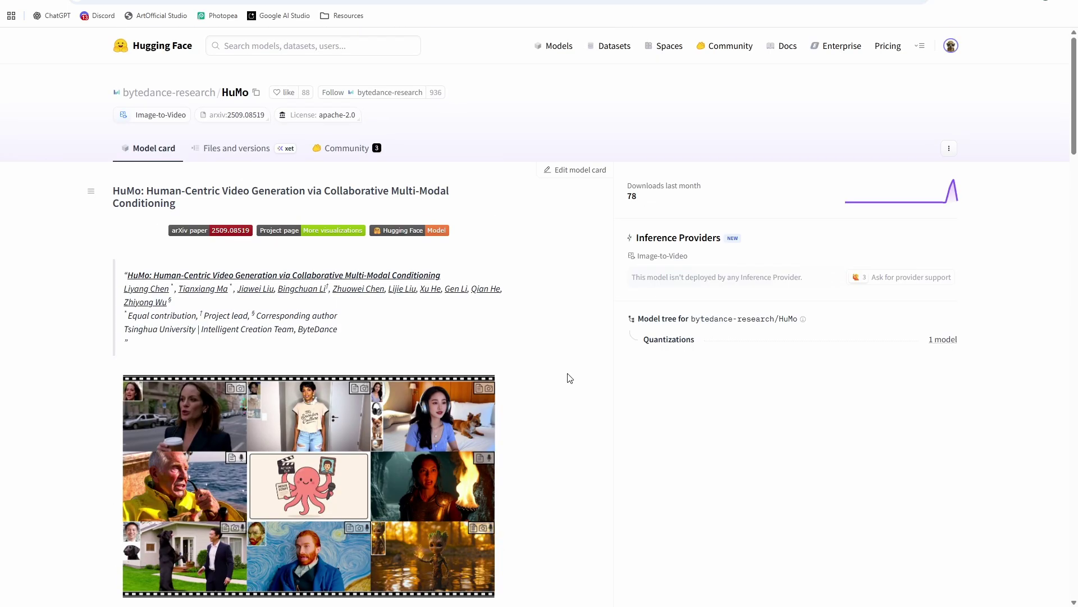
scroll(616, 364, "down", 4)
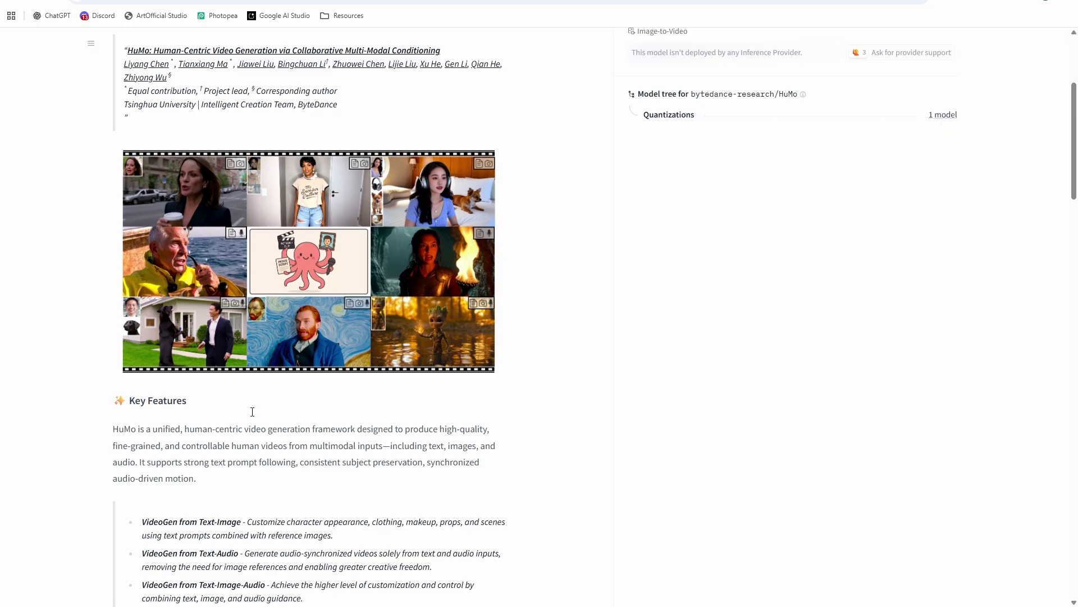
Step: Bring the ComfyUI folder and Model Downloads.txt up over the web page and look through both
left_click_drag(1077, 236, 457, 25)
scroll(555, 150, "down", 2)
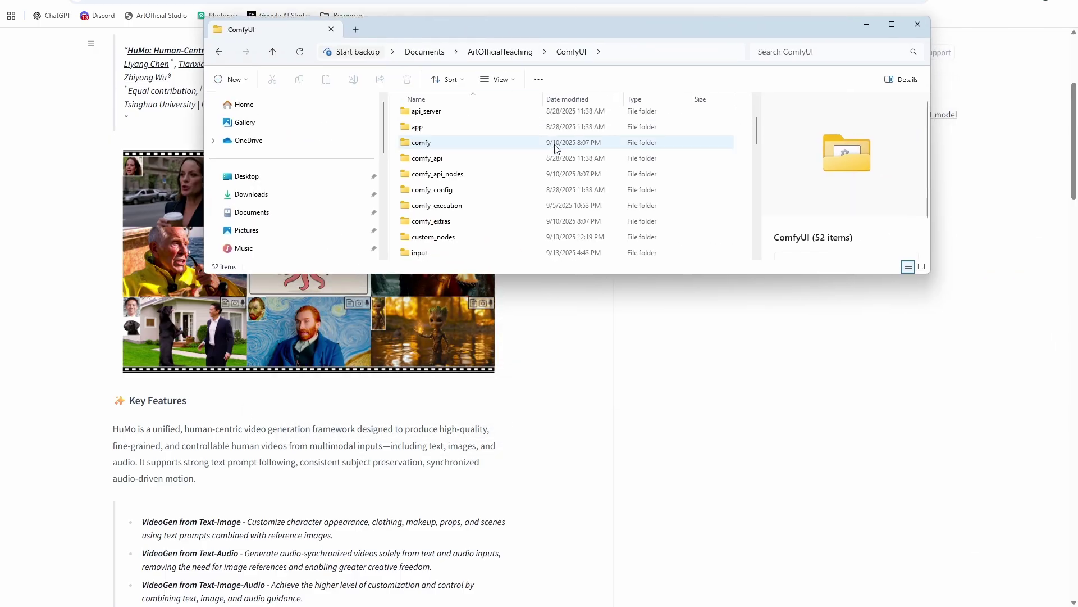
scroll(556, 148, "up", 1)
left_click_drag(1077, 281, 553, 297)
scroll(432, 384, "down", 1)
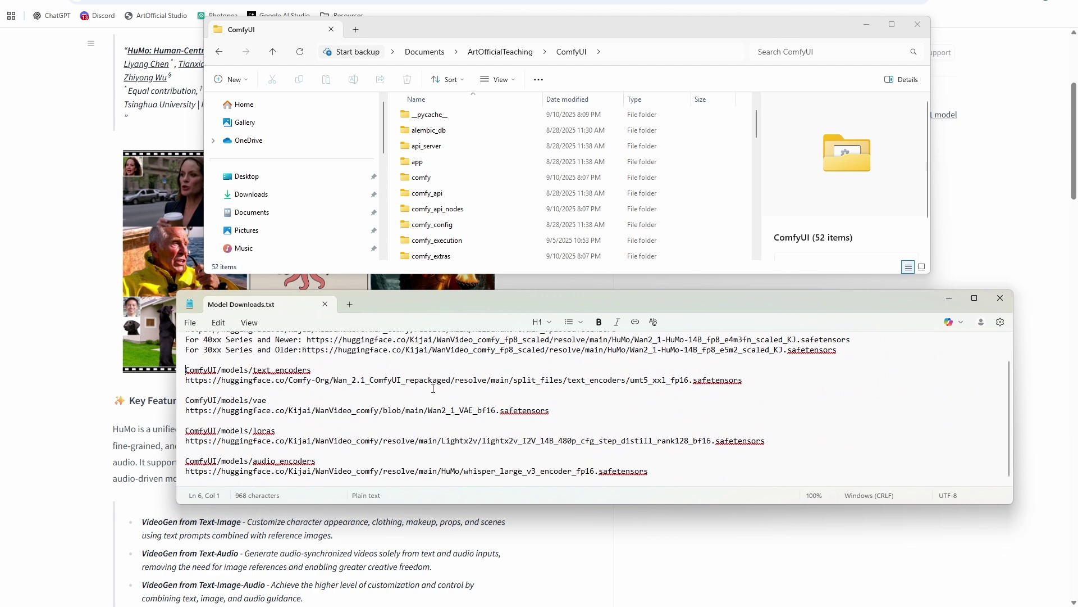
scroll(435, 396, "up", 1)
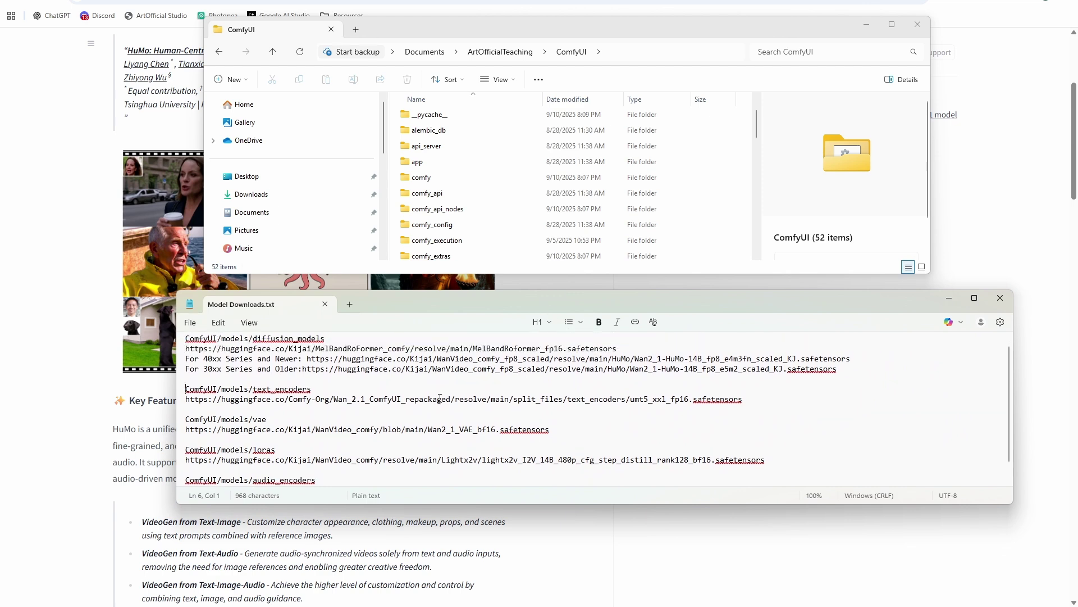
scroll(440, 398, "up", 1)
scroll(453, 190, "down", 1)
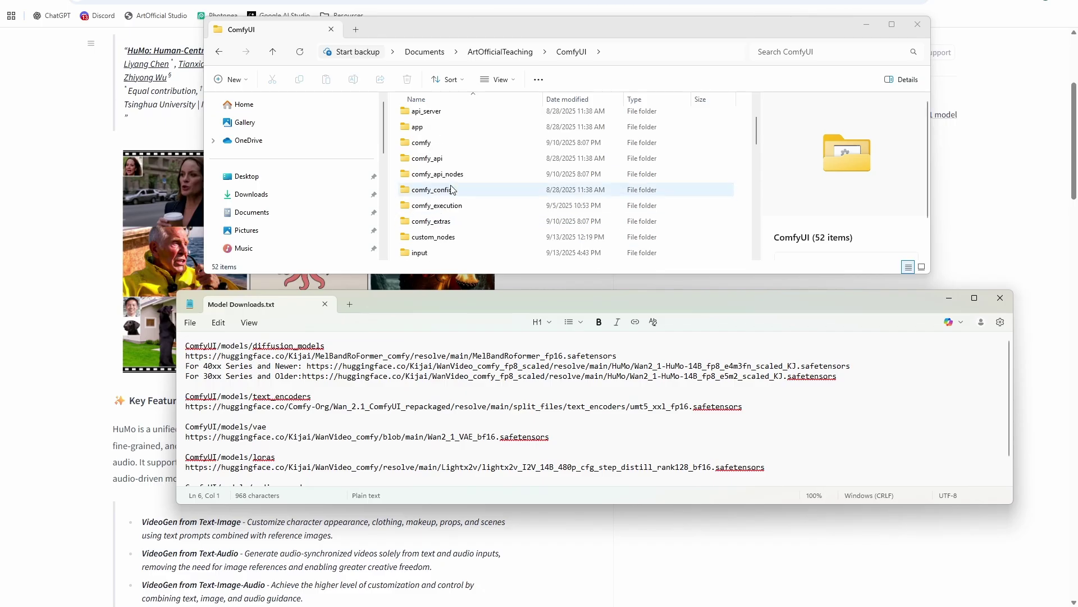
Step: Enlarge the folder window slightly and open ComfyUI's models/diffusion_models folder, following the first path in the download list
left_click_drag(470, 273, 470, 288)
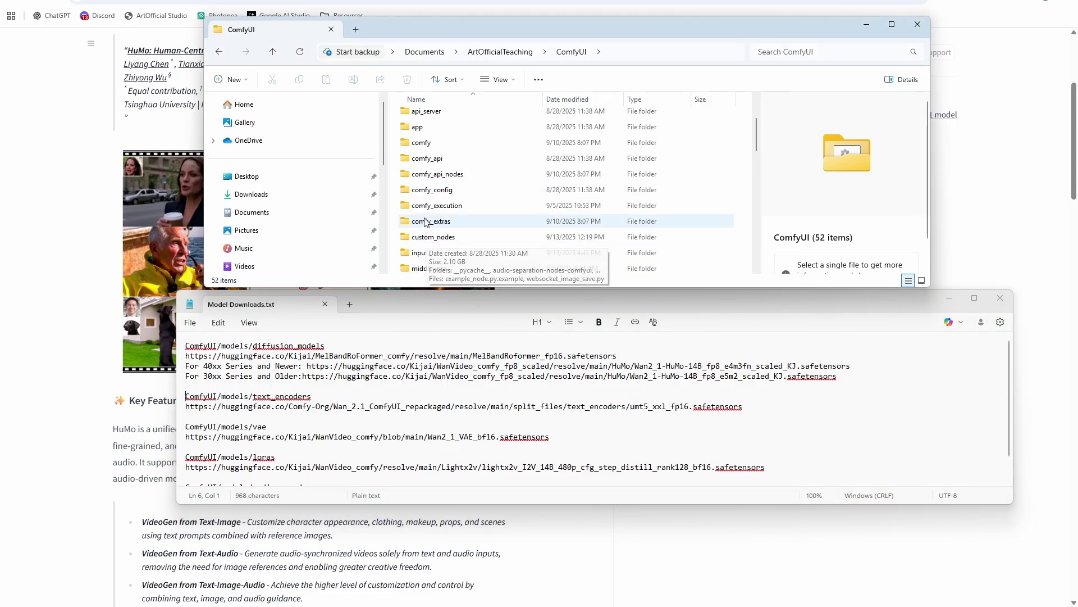
scroll(444, 202, "down", 3)
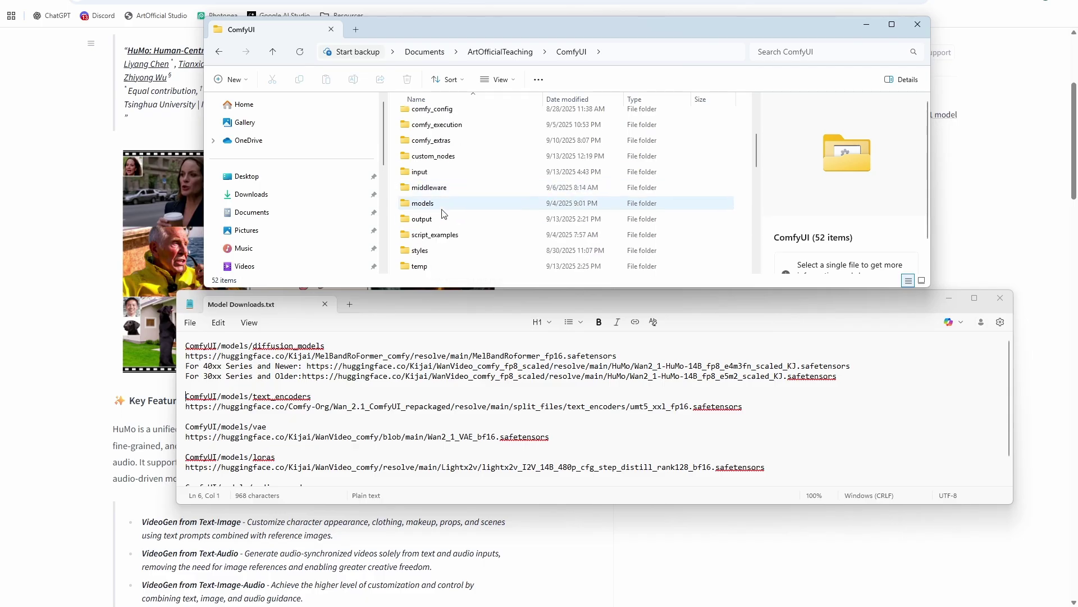
left_click(207, 346)
left_click_drag(190, 347, 246, 348)
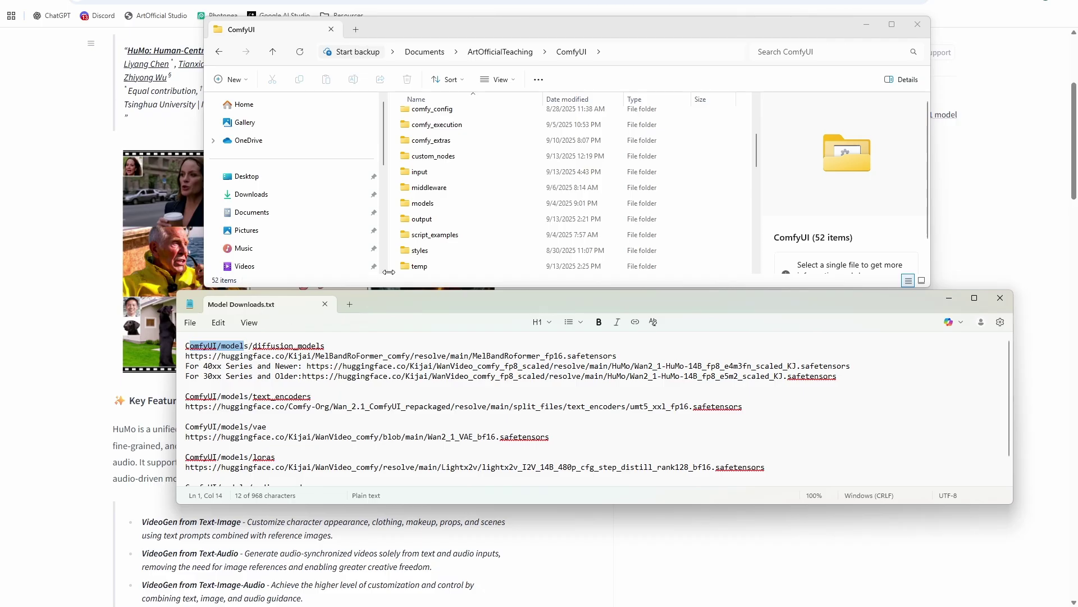
double_click(424, 202)
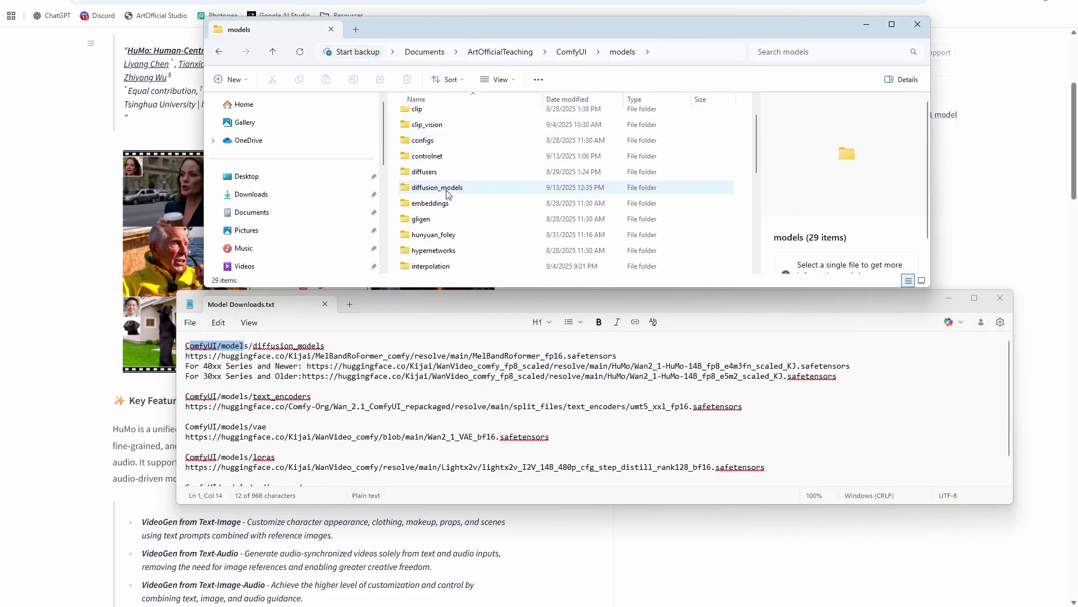
double_click(437, 188)
Step: Highlight the diffusion_models folder name and the MelBandRoformer_fp16.safetensors link in the download list
left_click_drag(326, 345, 260, 344)
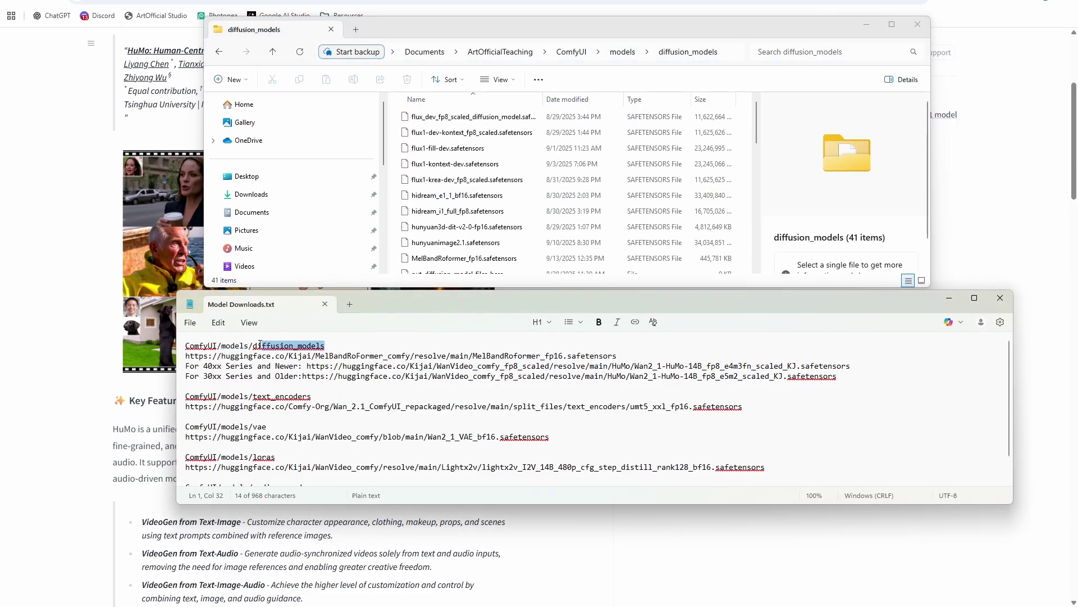
left_click(441, 366)
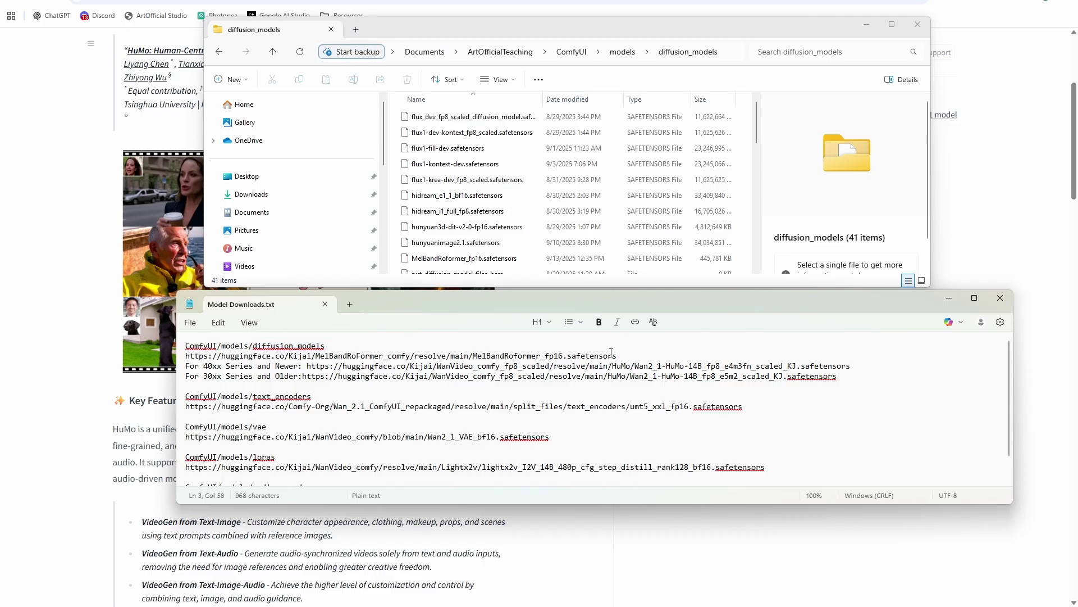
left_click_drag(619, 356, 184, 353)
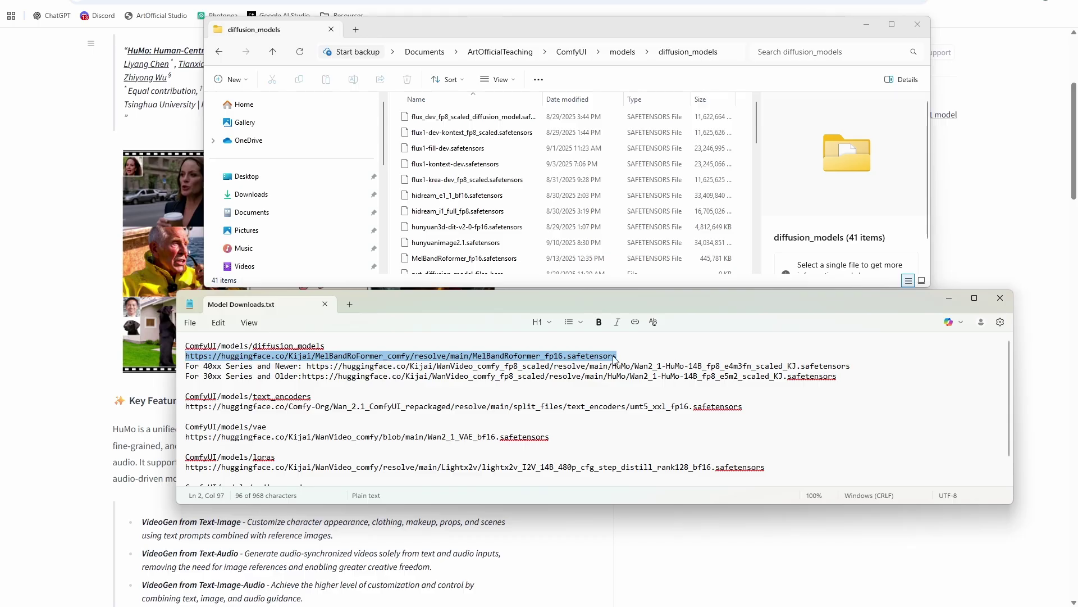
left_click_drag(618, 356, 185, 355)
Step: Highlight the HuMo 14B fp8 links in turn, comparing e4m3fn for 40xx series and newer with e5m2 for 30xx and older
left_click(806, 376)
left_click_drag(847, 375, 166, 368)
left_click(835, 386)
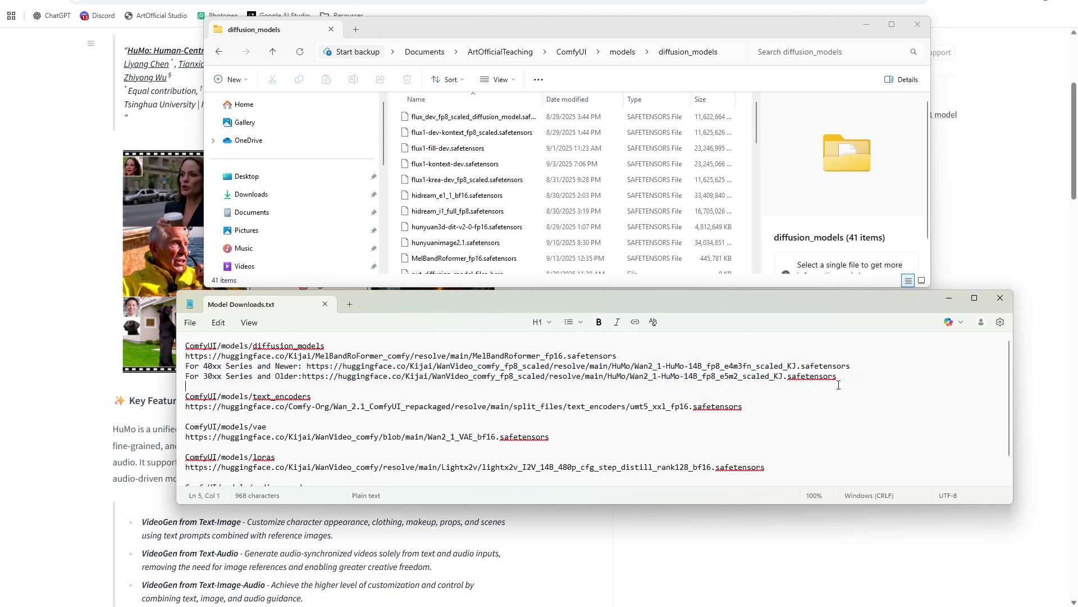
left_click_drag(863, 369, 212, 367)
left_click(823, 365)
left_click_drag(846, 381, 161, 383)
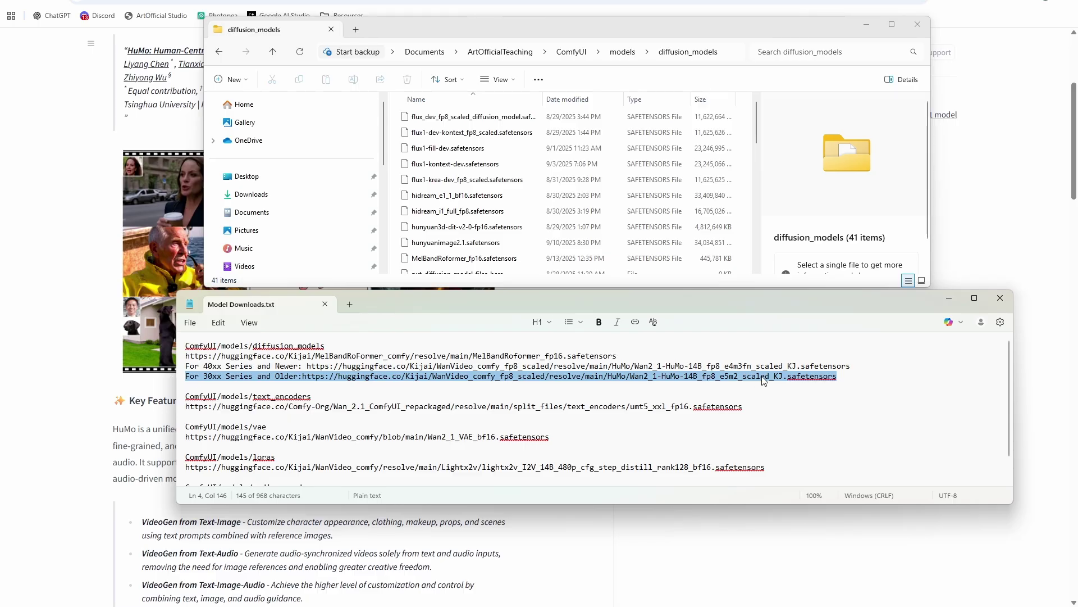
left_click(739, 377)
Step: Review the text encoder, VAE, LoRA and audio encoder entries in the download list
scroll(426, 400, "down", 1)
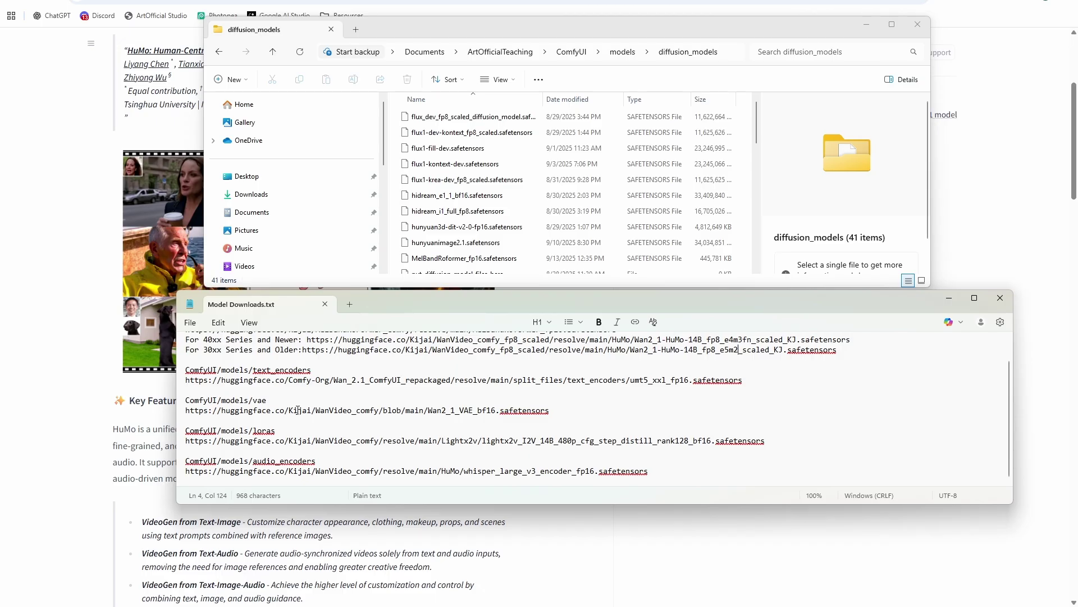
scroll(398, 452, "up", 1)
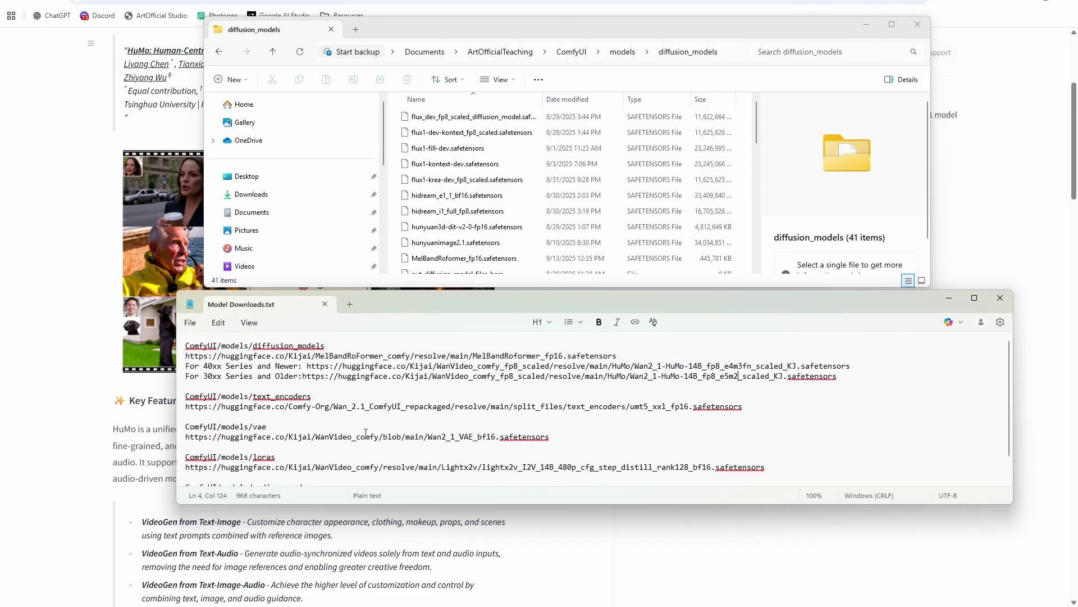
scroll(271, 367, "down", 1)
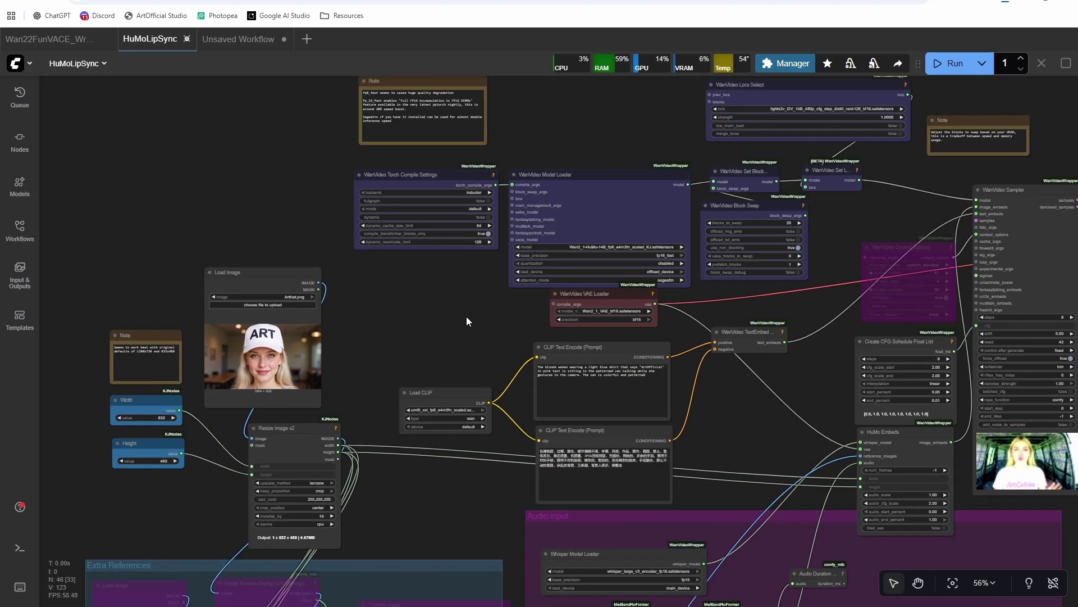
Step: Switch to ComfyUI and survey the HuMoLipSync workflow, including its model loaders, Extra References group, Audio input group and sampler
left_click_drag(467, 318, 457, 355)
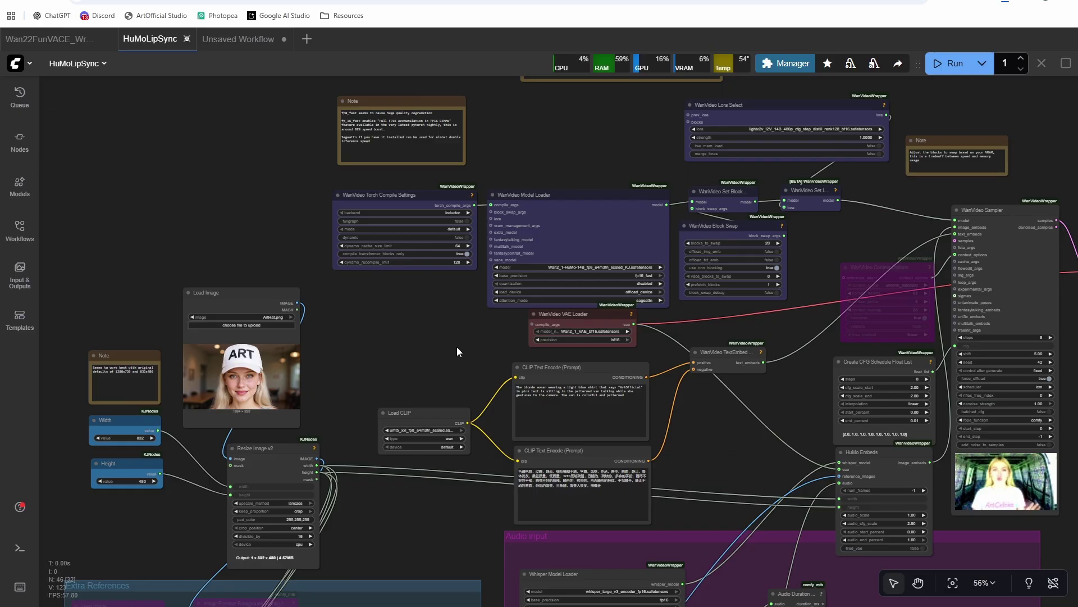
left_click_drag(457, 352, 436, 414)
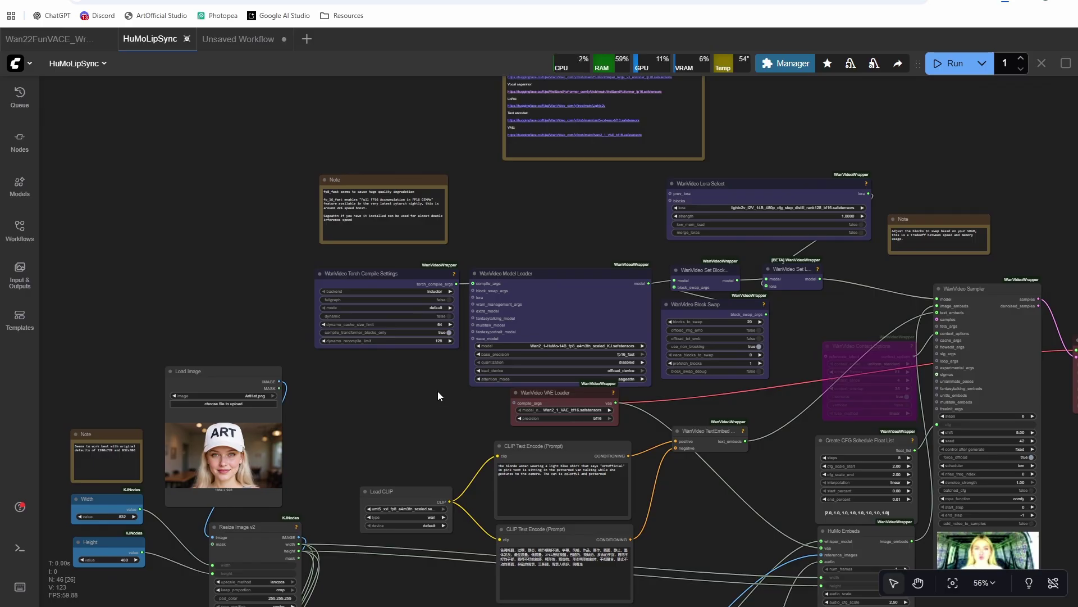
left_click_drag(439, 393, 524, 212)
scroll(500, 437, "down", 8)
scroll(501, 436, "left", 2)
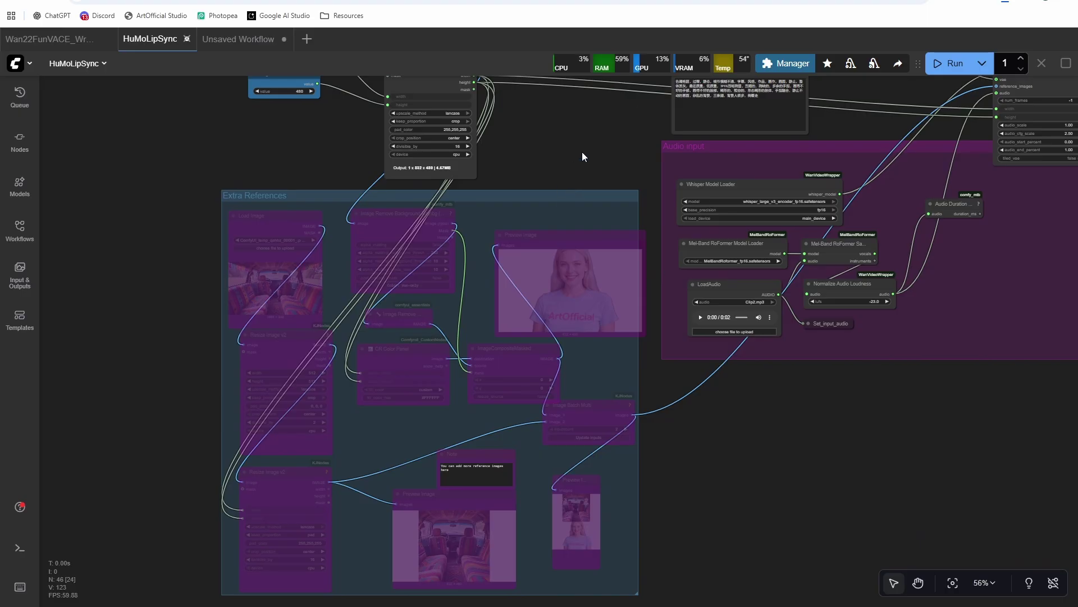
left_click_drag(581, 156, 405, 254)
left_click_drag(669, 222, 580, 373)
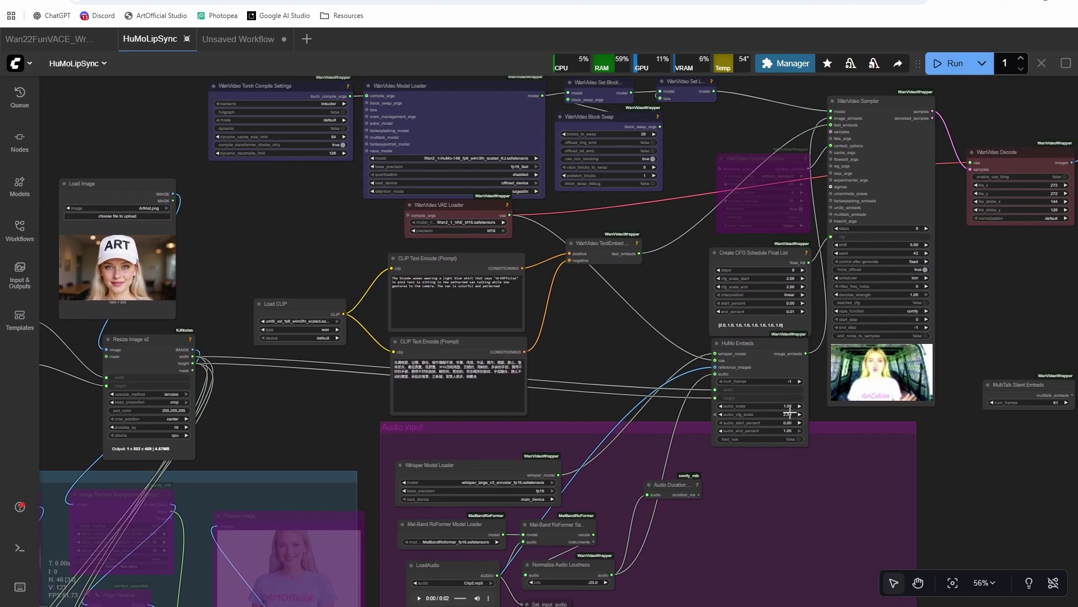
left_click_drag(623, 275, 673, 475)
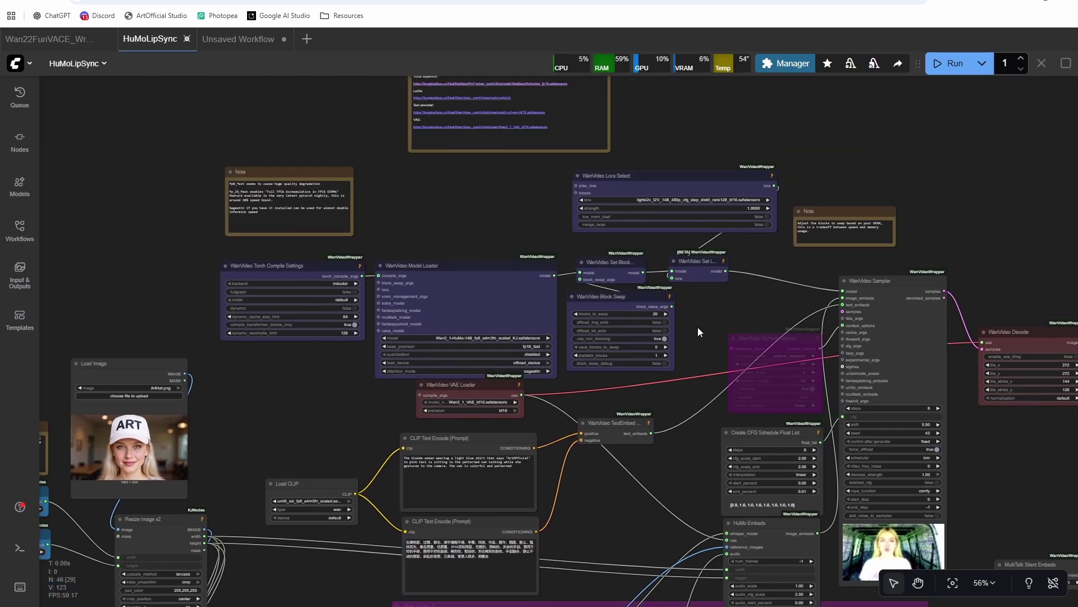
Step: Move the Width and Height nodes slightly lower beneath the resolution note beside the Load Image node
left_click_drag(286, 433, 629, 228)
scroll(630, 228, "up", 3)
left_click_drag(554, 249, 608, 233)
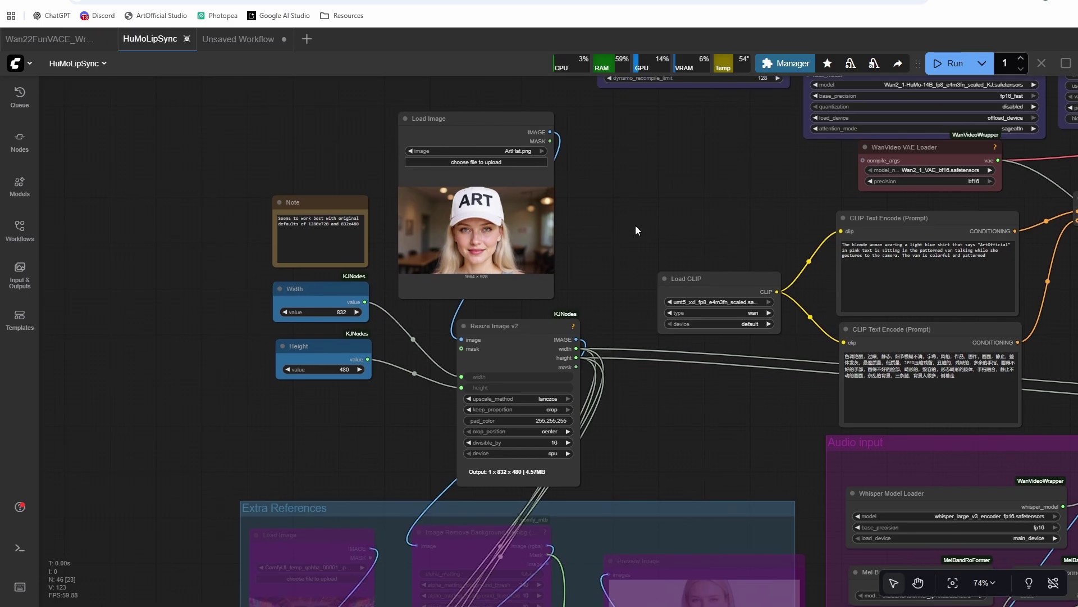
scroll(662, 247, "up", 5)
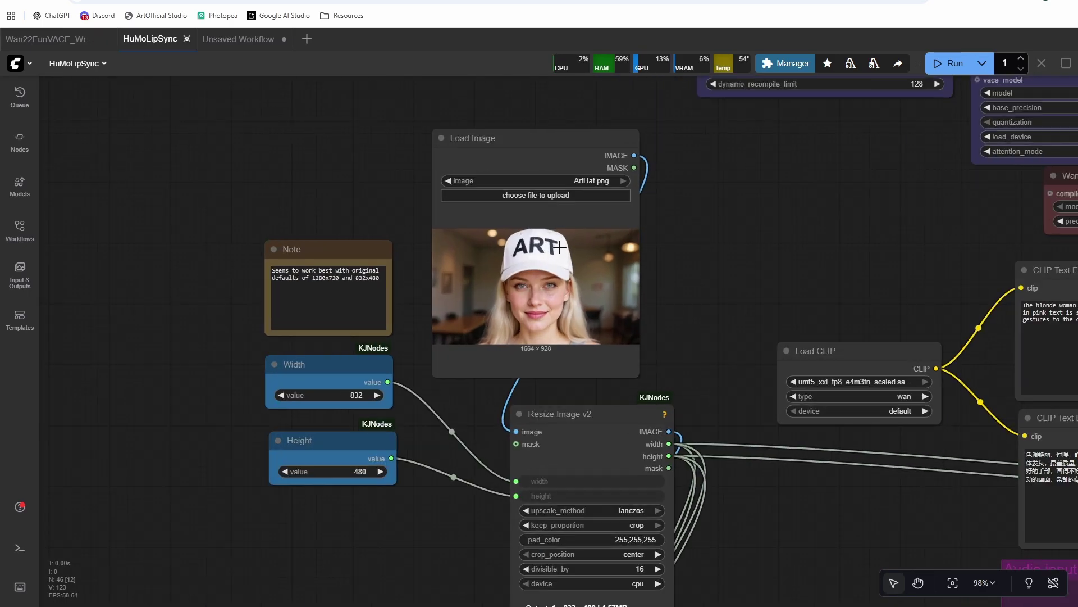
scroll(555, 285, "down", 4)
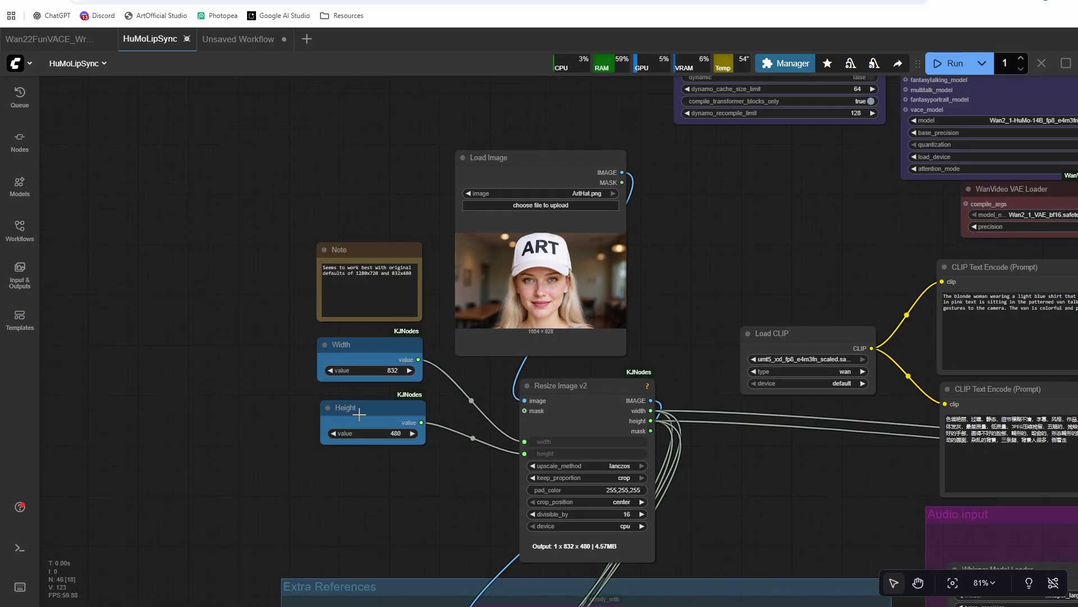
left_click(357, 421)
left_click_drag(358, 420, 357, 424)
left_click_drag(365, 345, 364, 357)
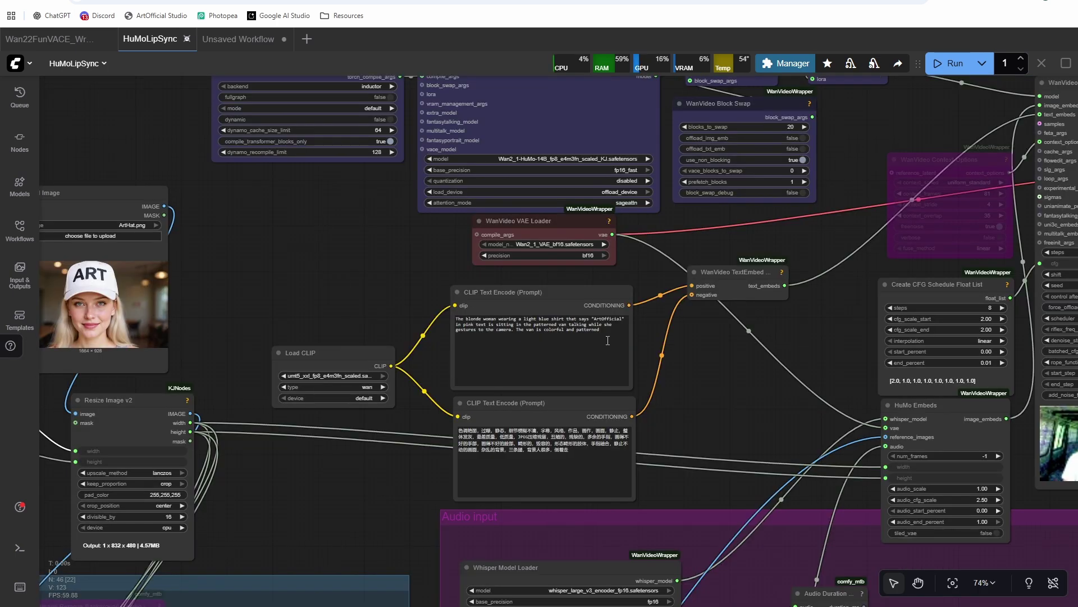
left_click(608, 340)
key("ctrl+a")
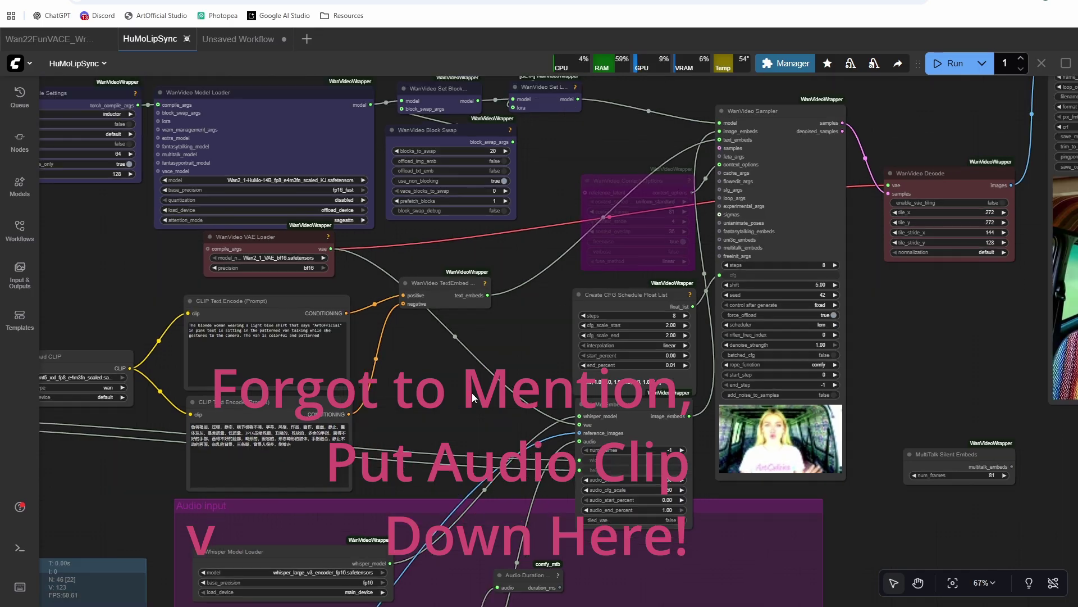
Step: Examine the model loader, prompt, HuMo Embeds and Audio input nodes and how they connect to the sampler
left_click_drag(472, 393, 825, 419)
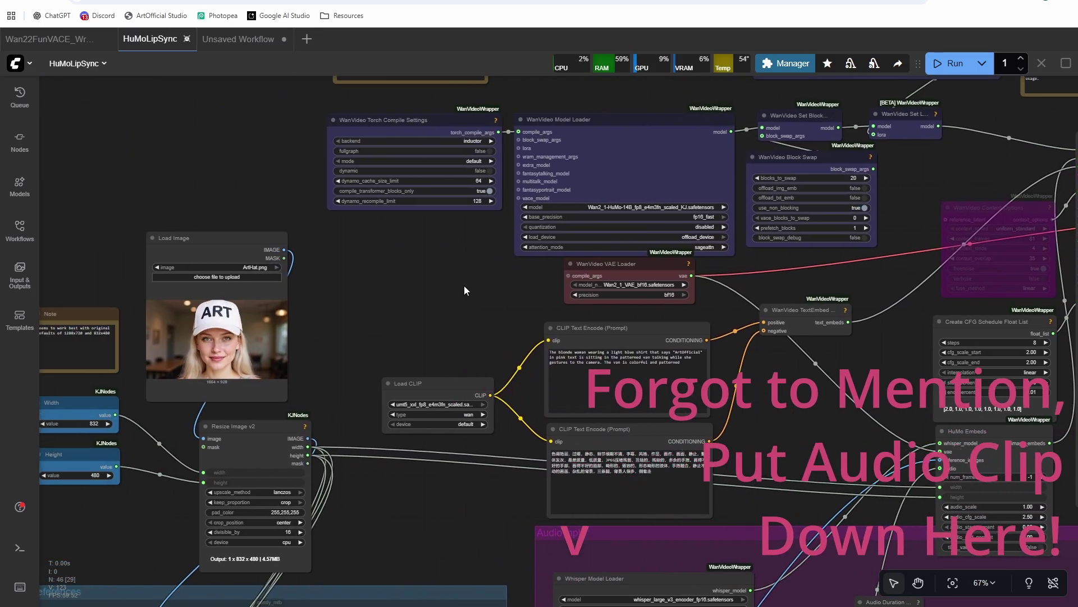
left_click_drag(464, 285, 516, 280)
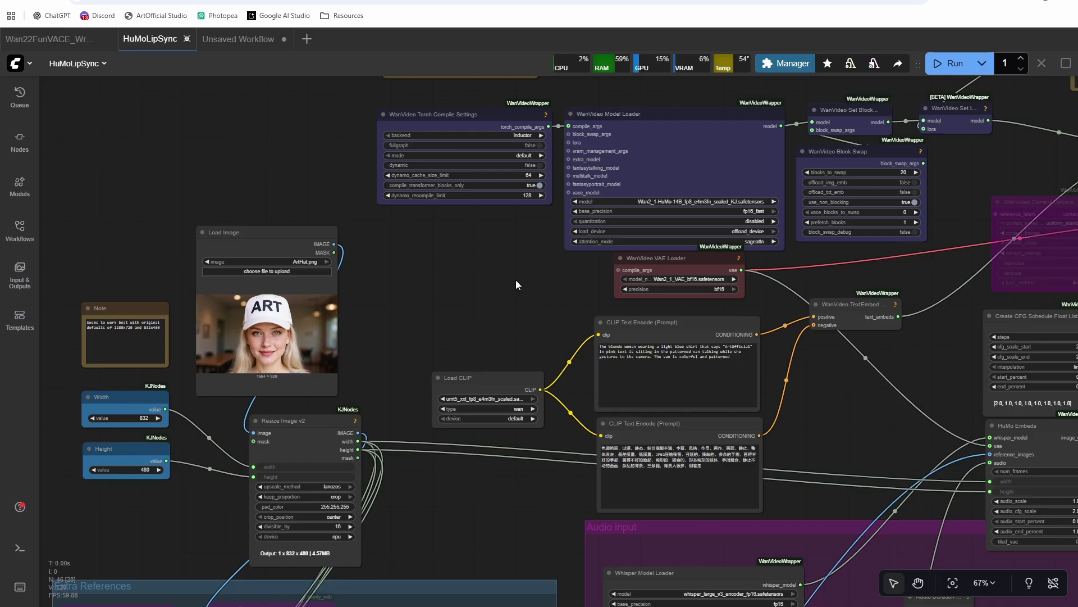
left_click_drag(515, 280, 403, 157)
left_click_drag(768, 326, 689, 321)
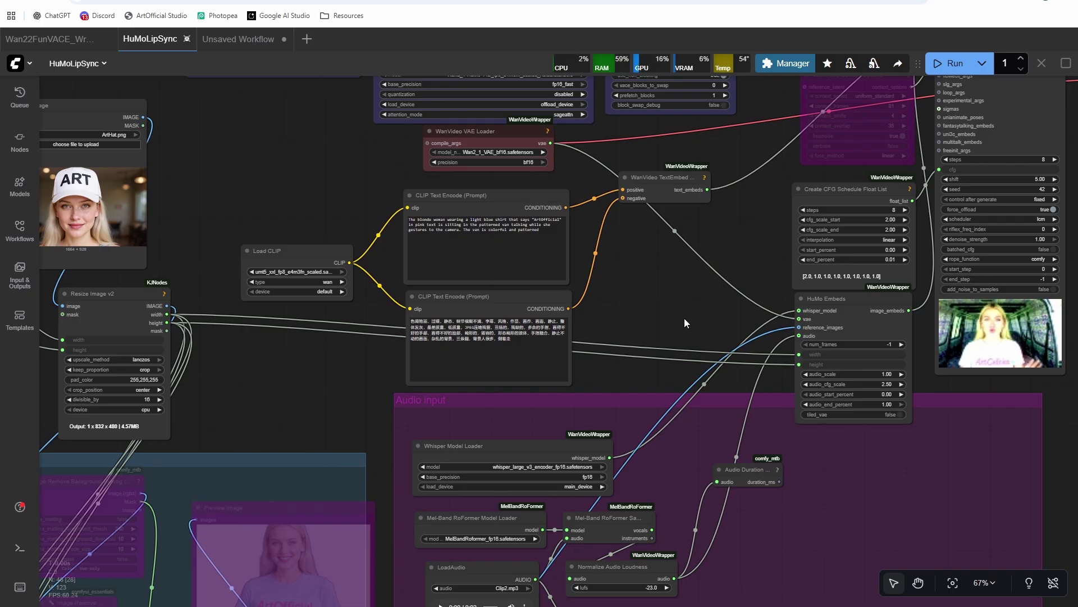
left_click_drag(692, 315, 663, 322)
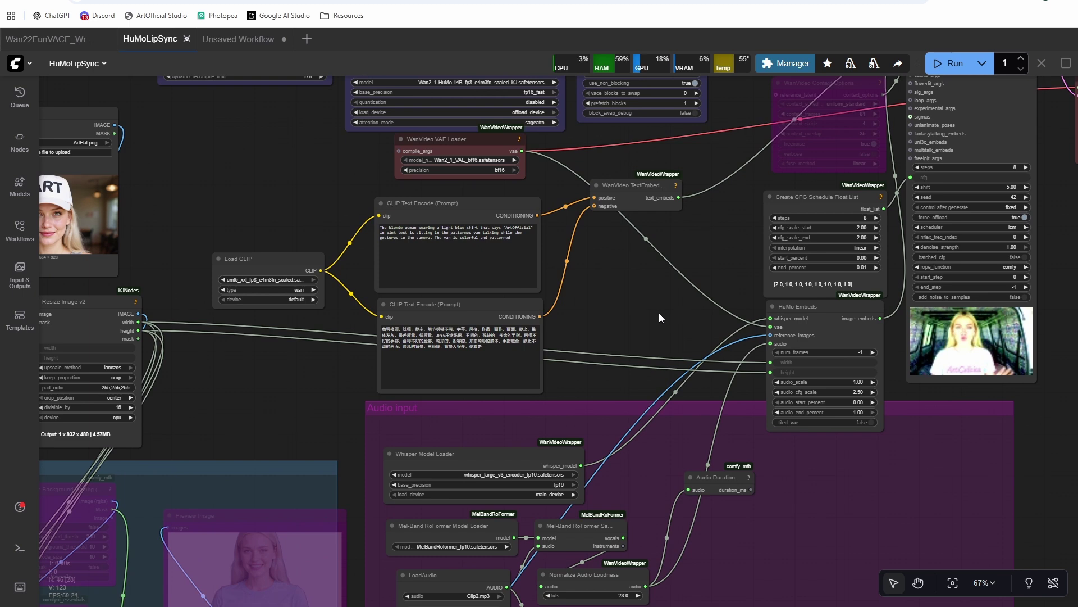
left_click_drag(660, 314, 798, 362)
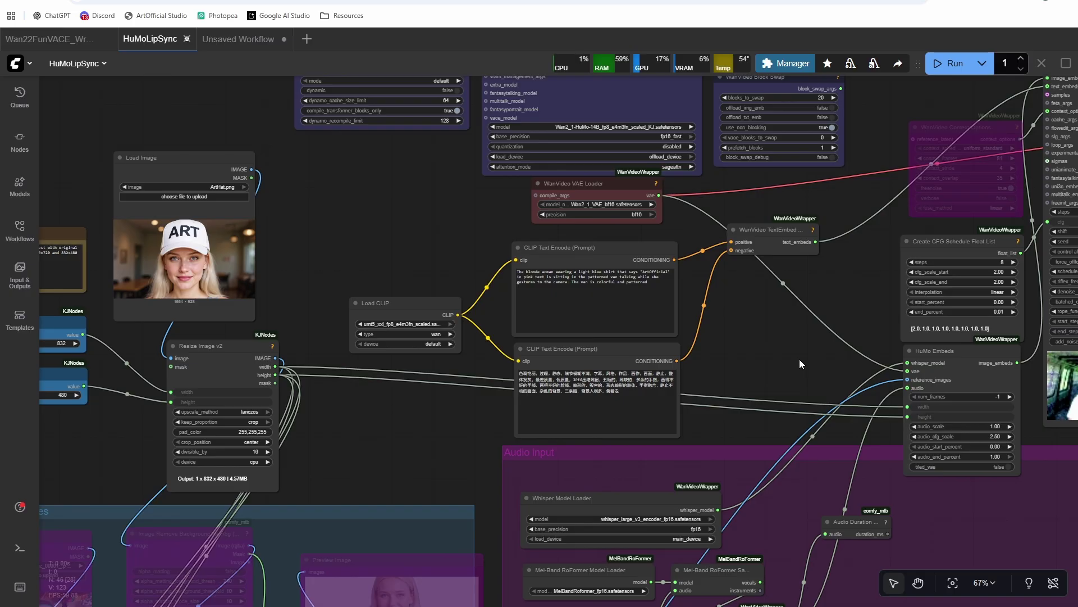
left_click_drag(800, 359, 709, 277)
left_click_drag(832, 447, 783, 526)
scroll(712, 304, "up", 5)
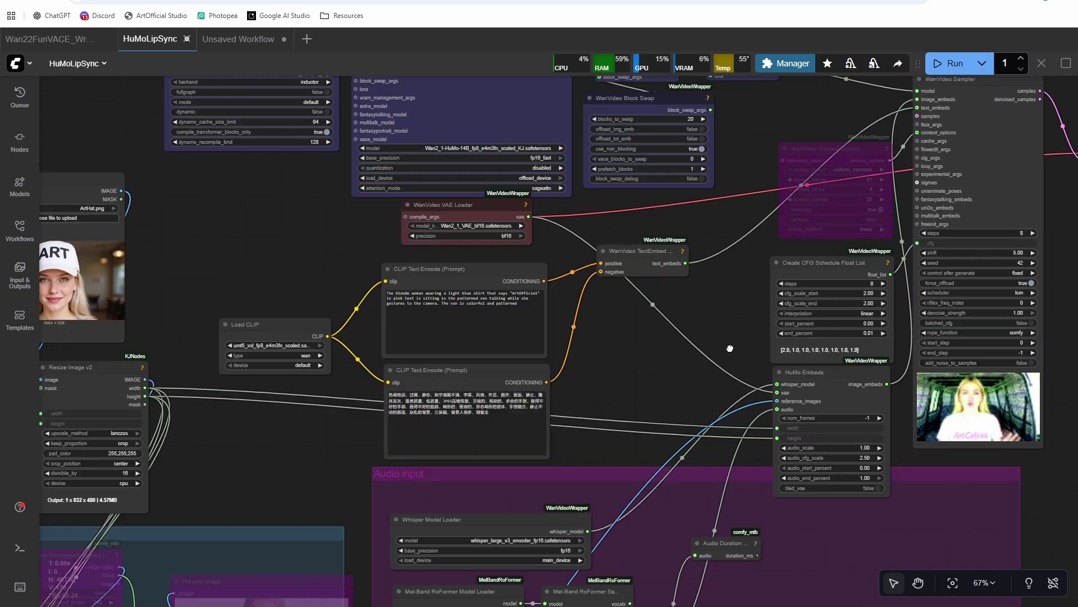
Step: Bypass the WanVideo Torch Compile Settings node that feeds the WanVideo Model Loader
scroll(731, 412, "up", 3)
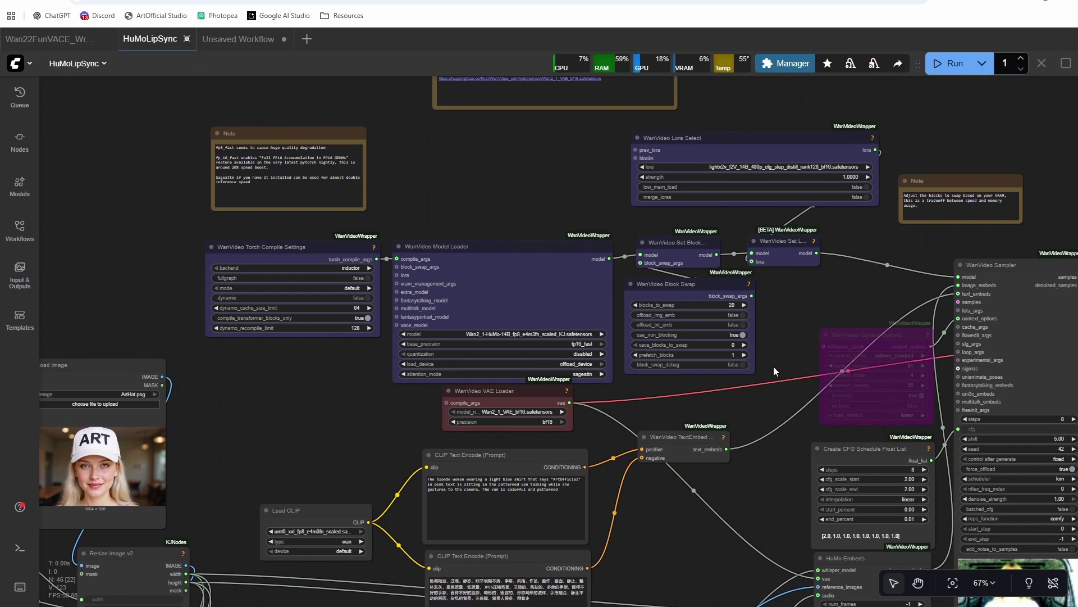
left_click_drag(780, 390, 746, 131)
left_click_drag(742, 192, 484, 222)
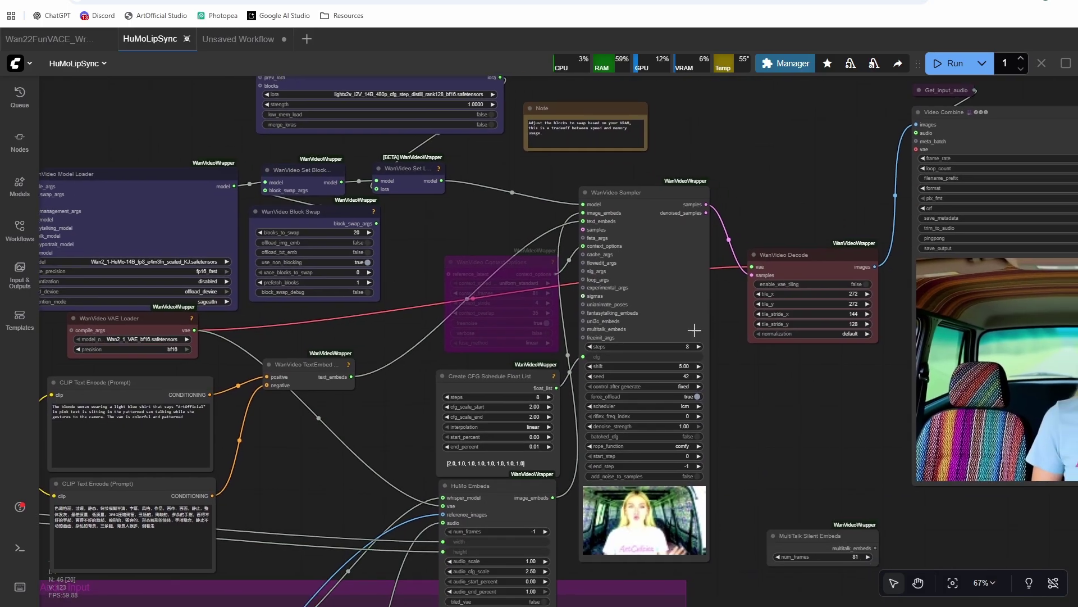
left_click_drag(780, 428, 897, 369)
scroll(515, 352, "left", 6)
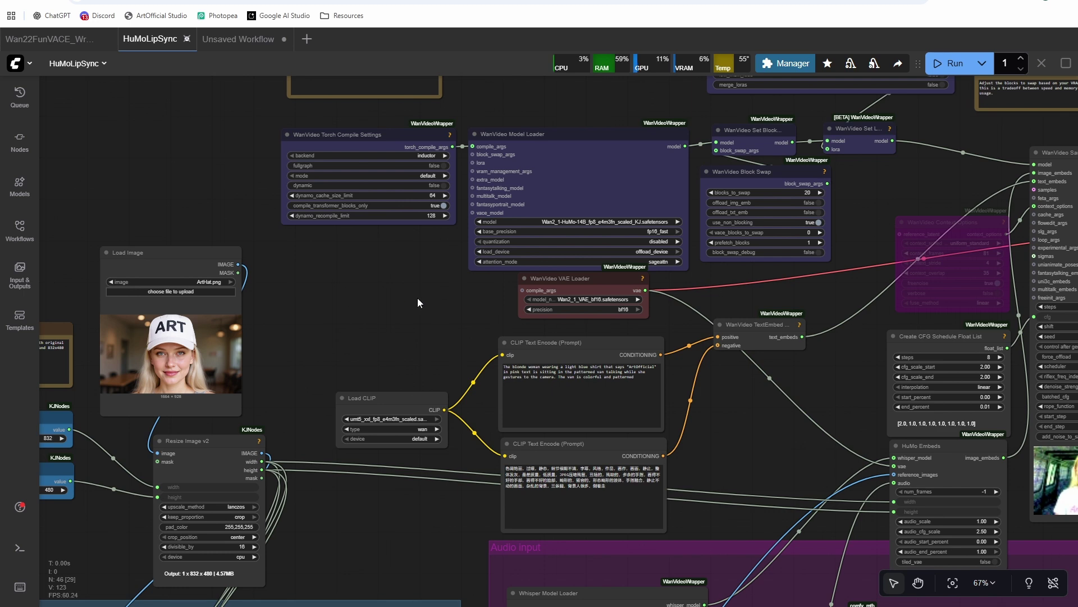
scroll(855, 191, "up", 3)
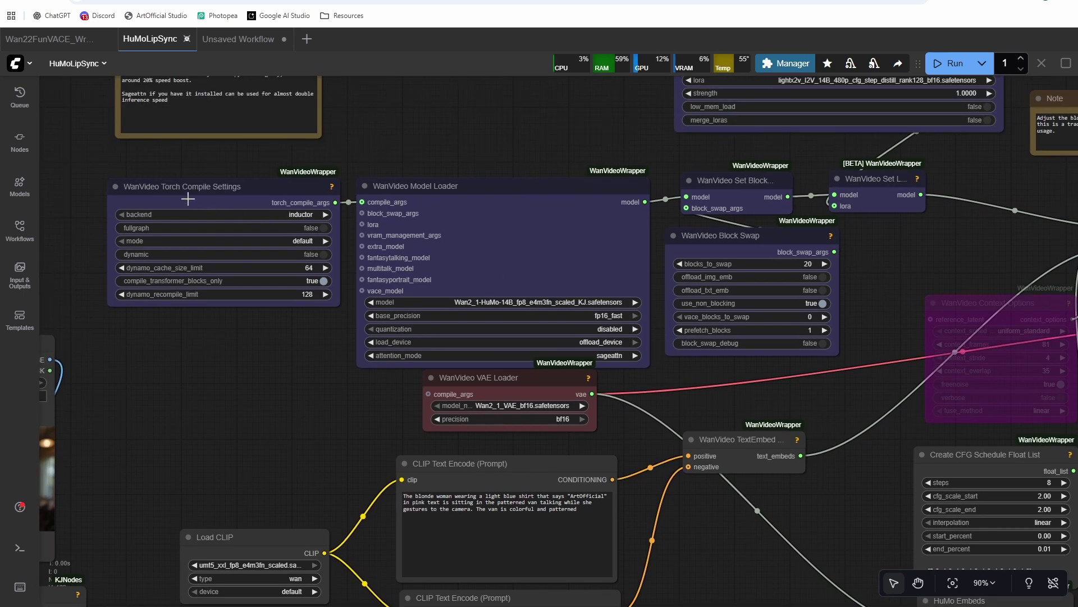
left_click(116, 190)
left_click(115, 187)
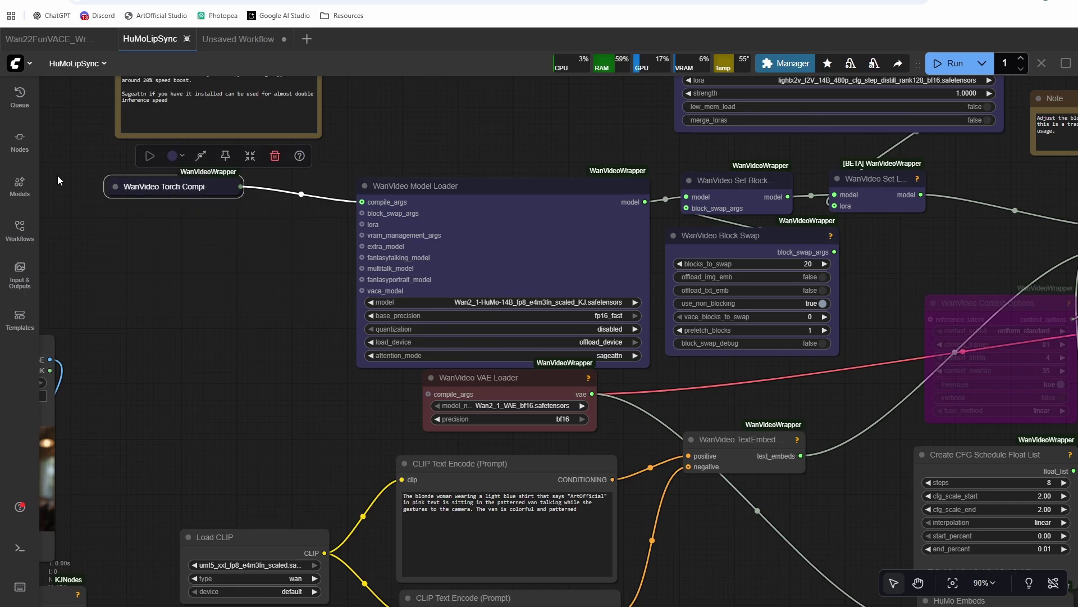
left_click(115, 187)
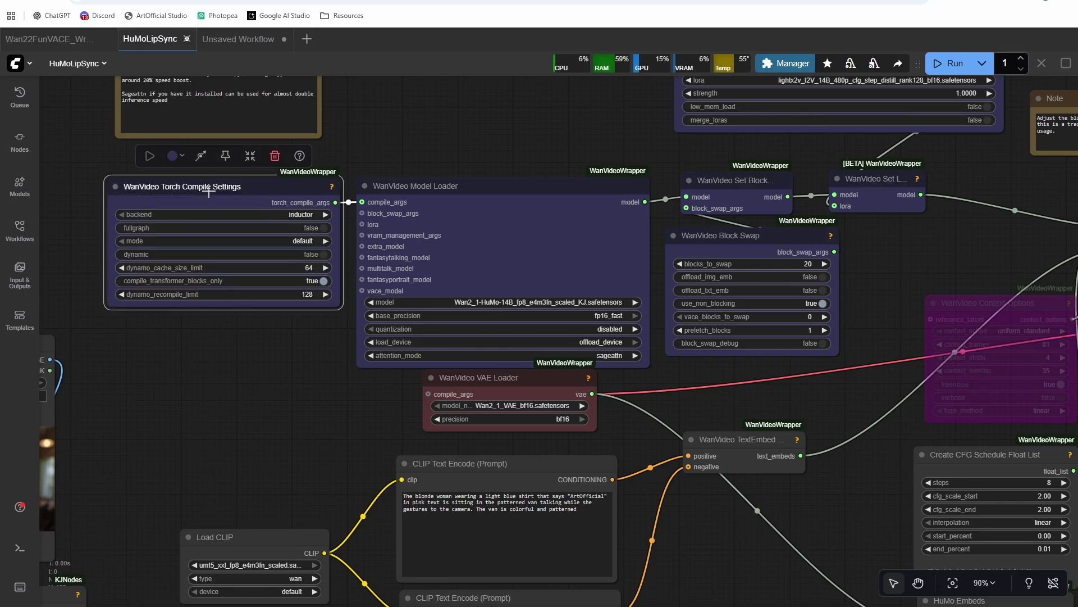
mouse_move(209, 191)
left_mouse_down()
mouse_move(211, 213)
mouse_move(212, 194)
left_mouse_up()
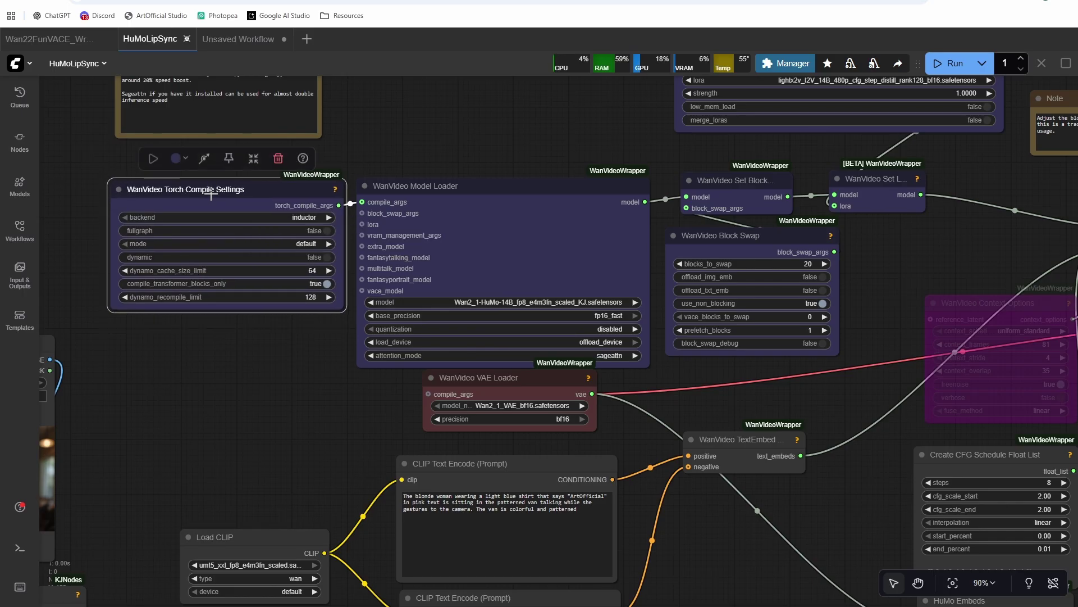
left_click(198, 163)
Step: Examine the Load Image, Width, Height and Resize Image v2 nodes, the Extra References group and the Audio input group
scroll(419, 294, "down", 4)
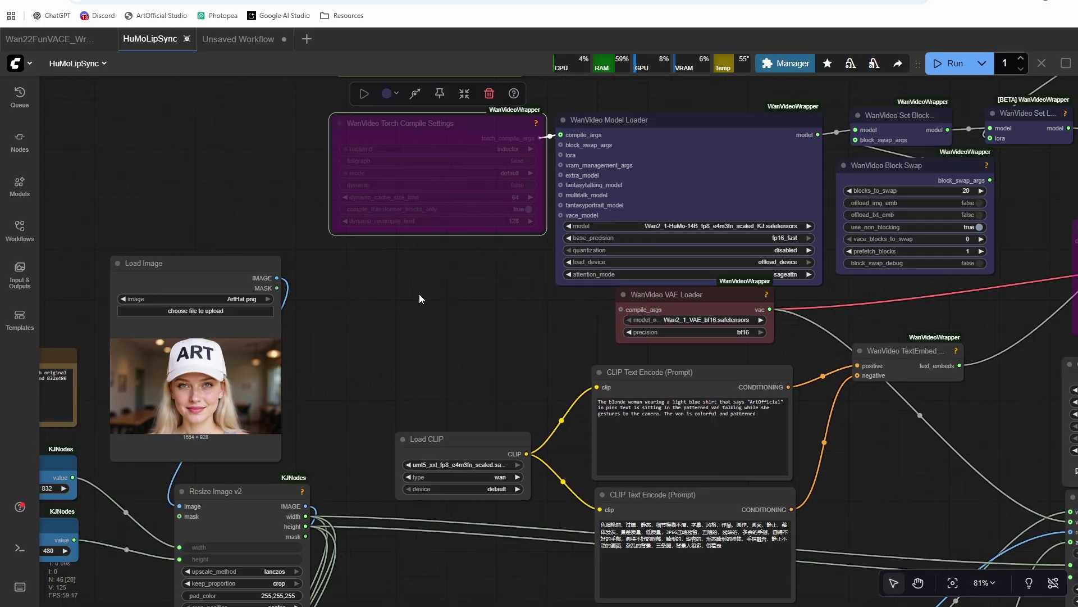
left_click_drag(501, 271, 503, 269)
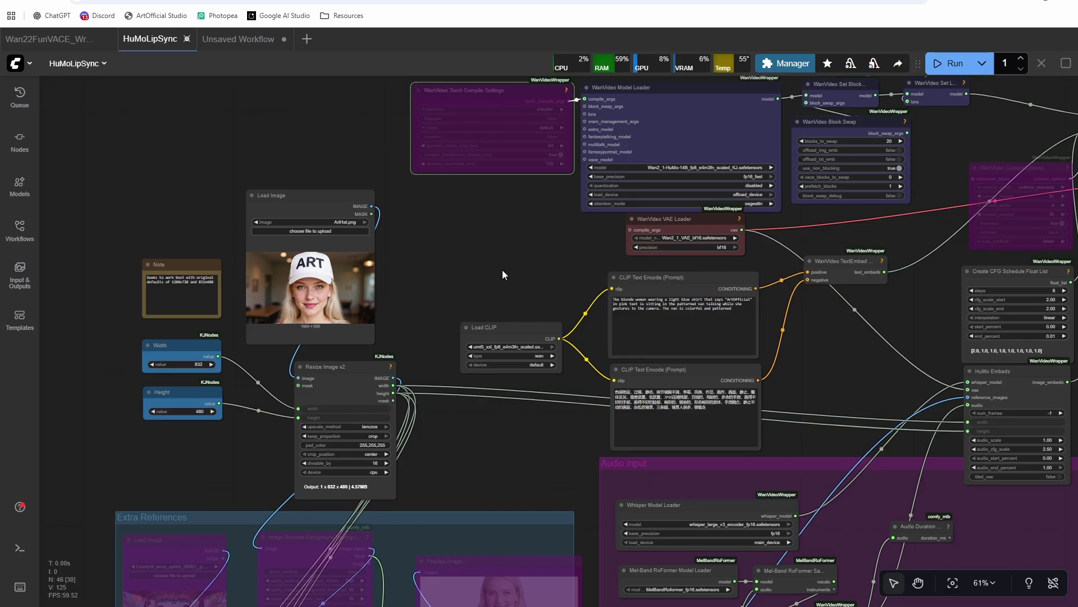
left_click_drag(502, 270, 433, 248)
left_click_drag(558, 341, 520, 210)
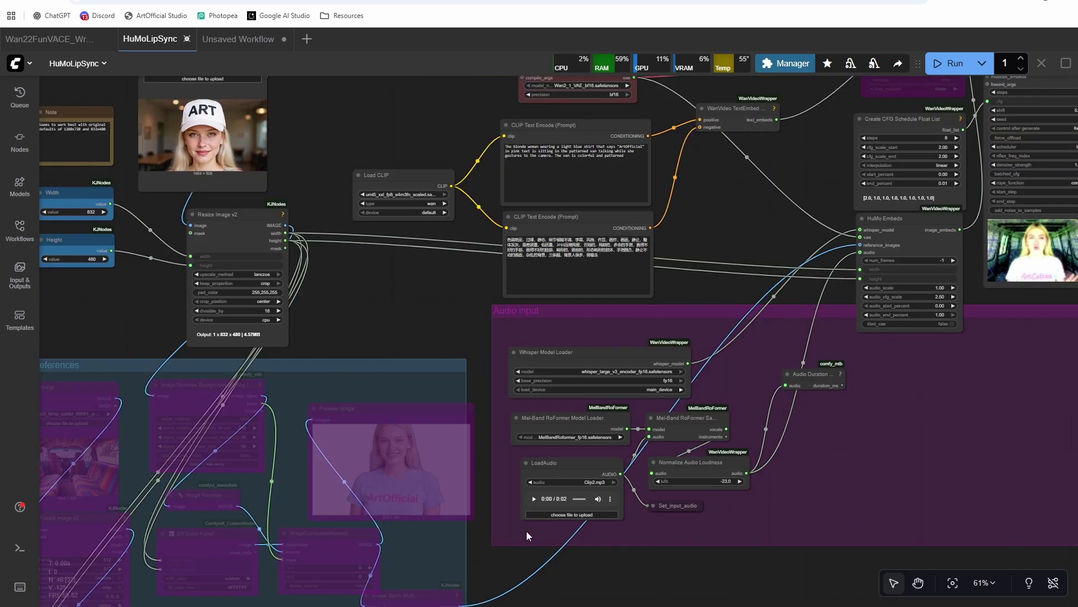
mouse_move(508, 503)
left_mouse_down()
mouse_move(532, 544)
mouse_move(526, 501)
left_mouse_up()
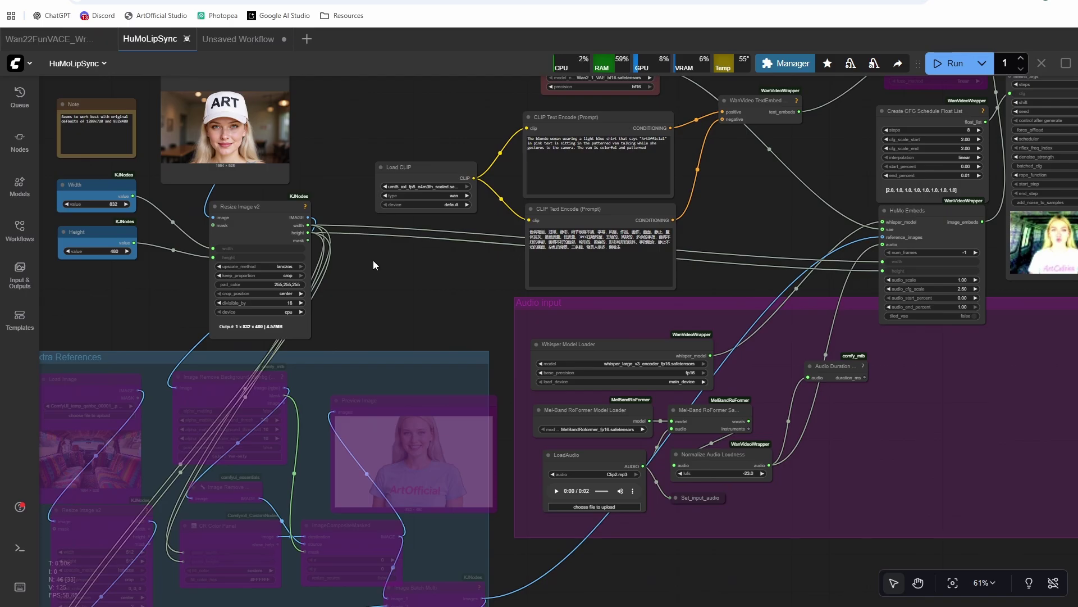
left_click_drag(373, 261, 396, 372)
left_click_drag(455, 175, 455, 213)
Step: Replace the positive prompt with "A woman with a white hat that says "ART" talking passionately to the camera"
scroll(596, 301, "up", 4)
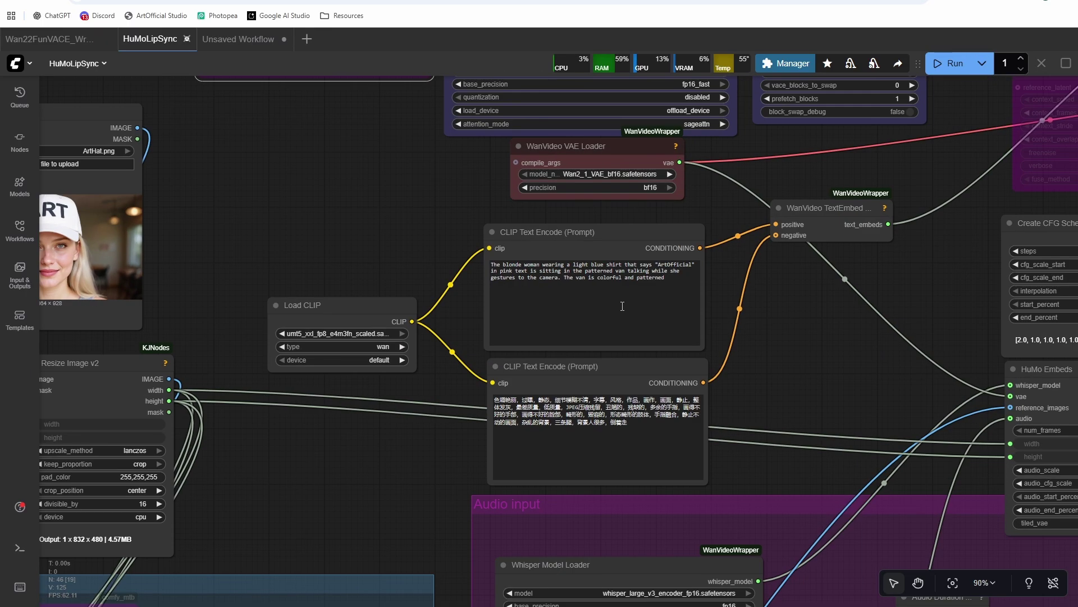
scroll(612, 305, "down", 2)
left_click_drag(676, 296, 437, 254)
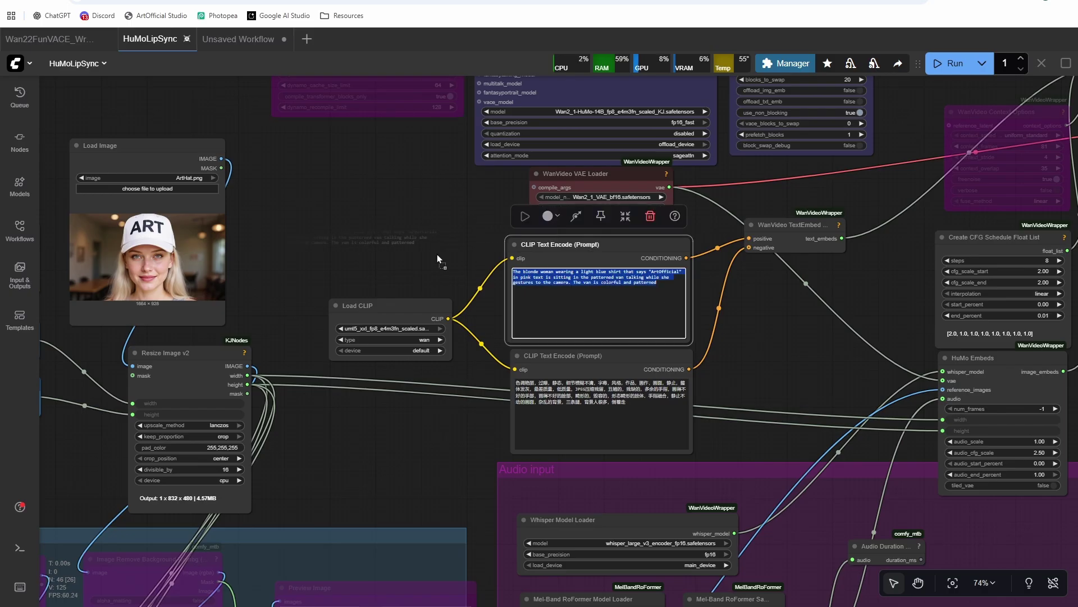
type("A woman with a whit")
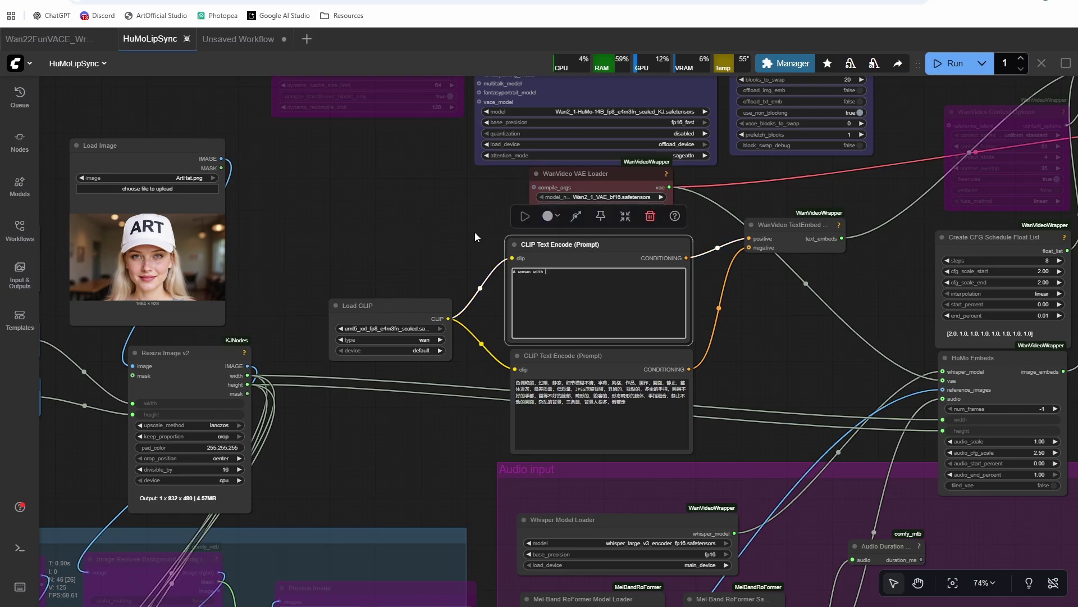
type("e hat that says \"ArRT\" talking passionately to the camera")
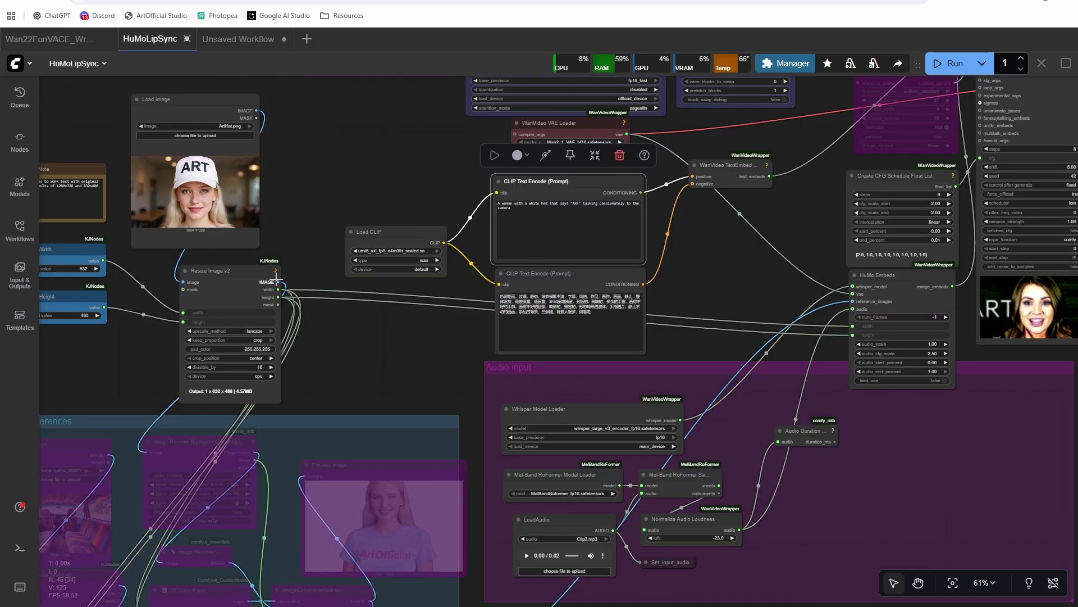
Step: Connect the Resize Image v2 image output directly to the reference_images input of HuMo Embeds and shift the resize node slightly
left_click_drag(278, 282, 836, 309)
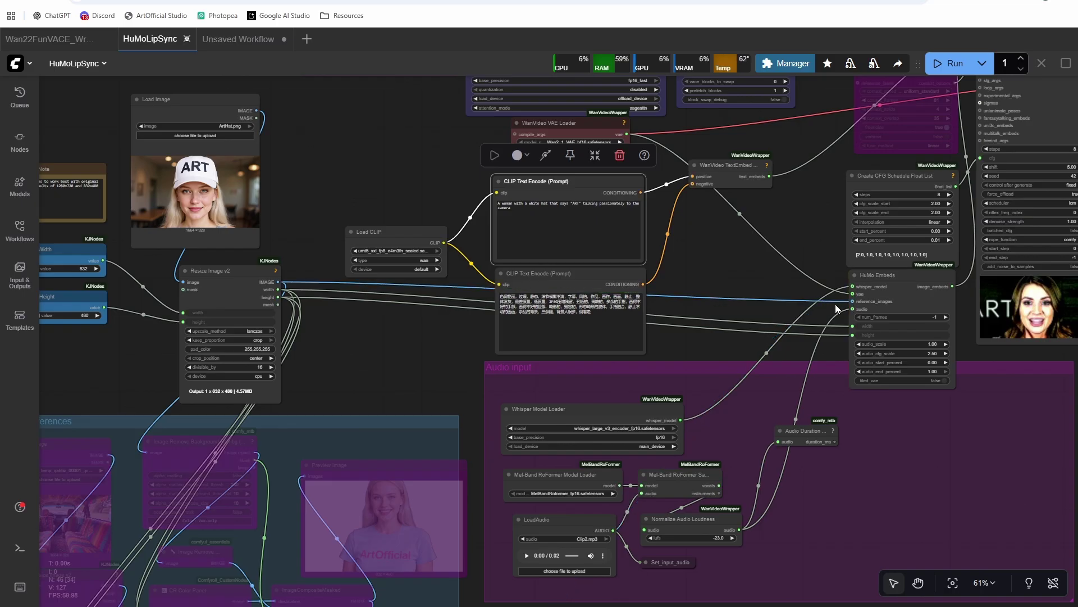
left_click_drag(718, 308, 871, 244)
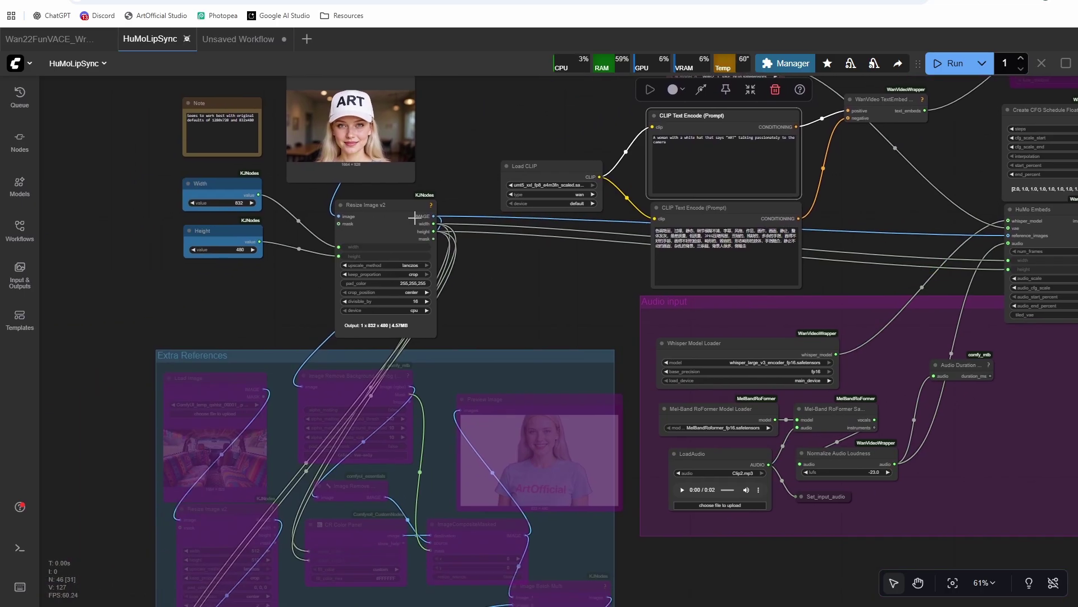
left_click_drag(391, 208, 387, 206)
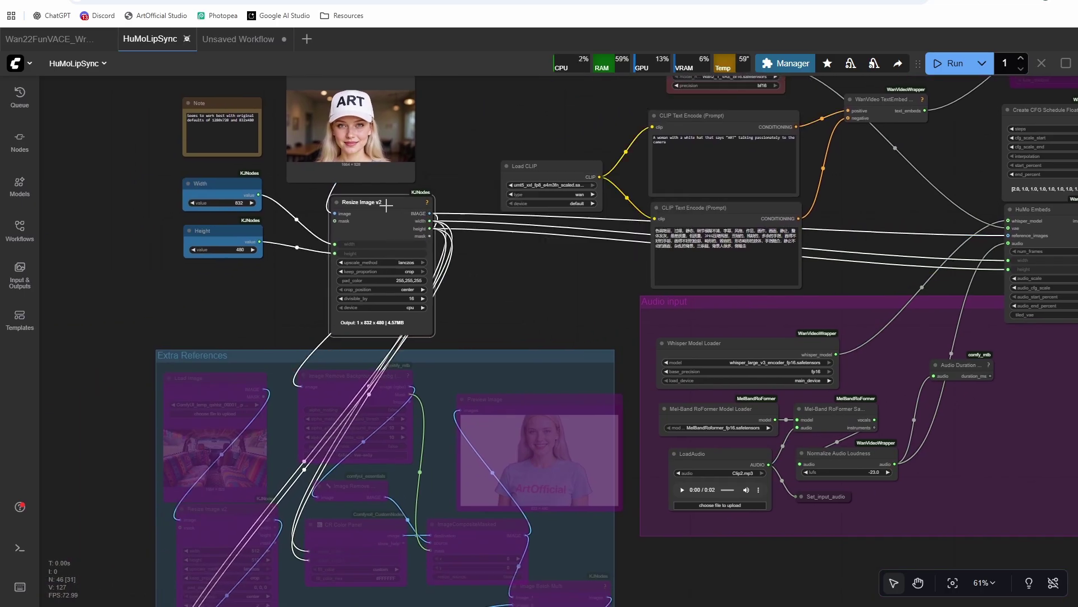
left_click_drag(513, 264, 340, 271)
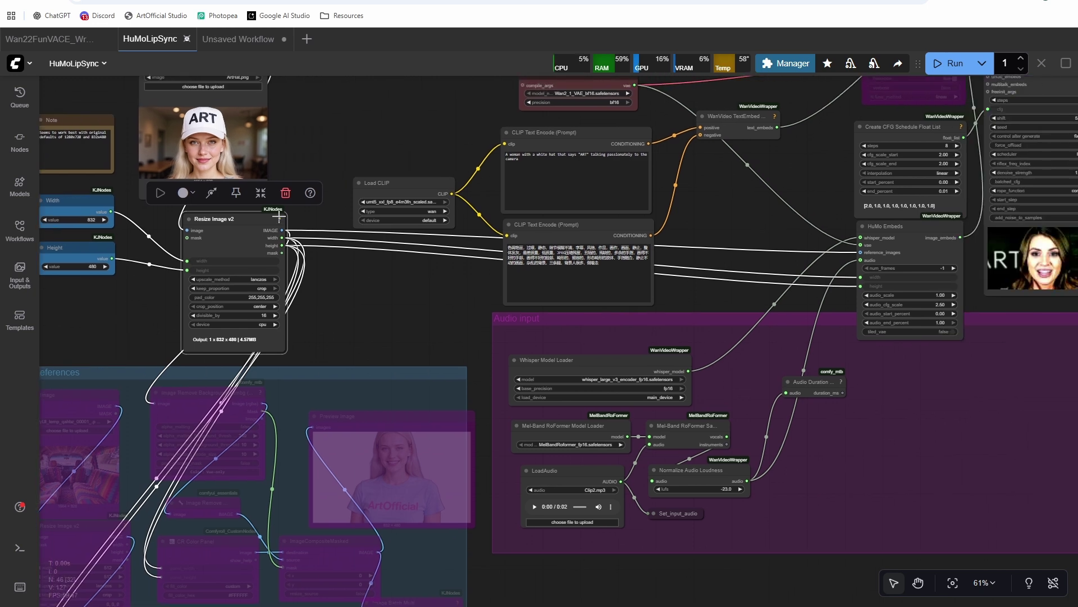
left_click_drag(418, 276, 549, 215)
left_click_drag(470, 223, 469, 185)
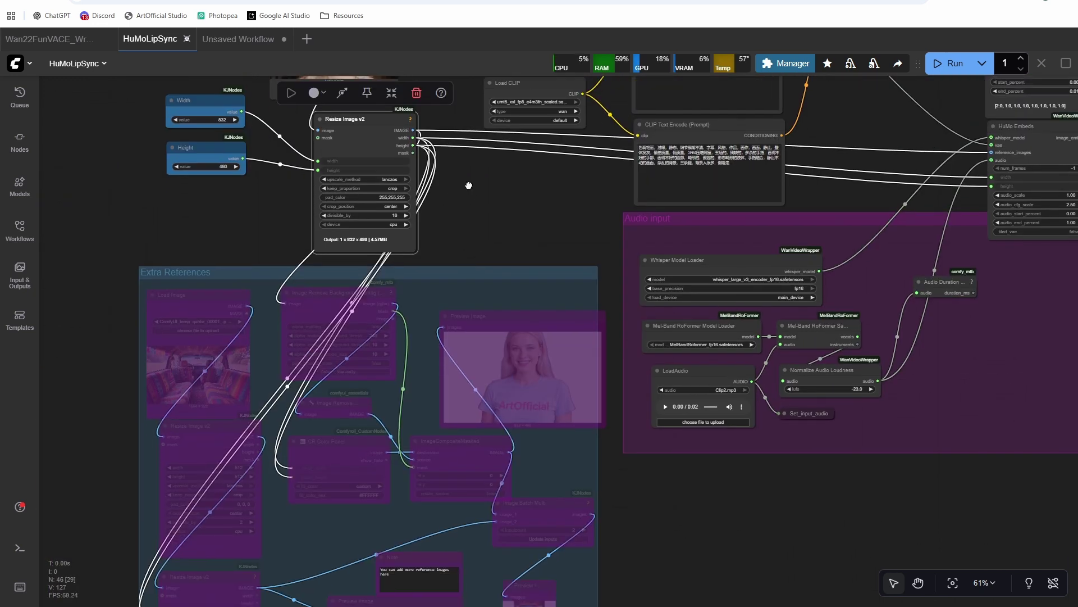
left_click_drag(413, 129, 330, 482)
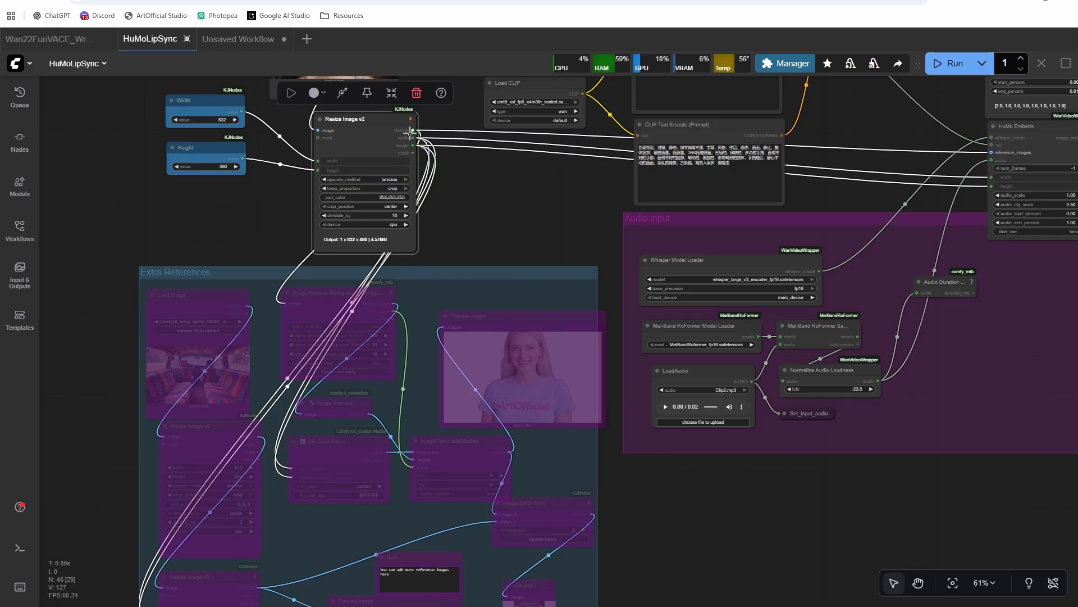
Step: Delete the unconnected MultiTalk Silent Embeds node below WanVideo Decode
left_click_drag(498, 185, 223, 430)
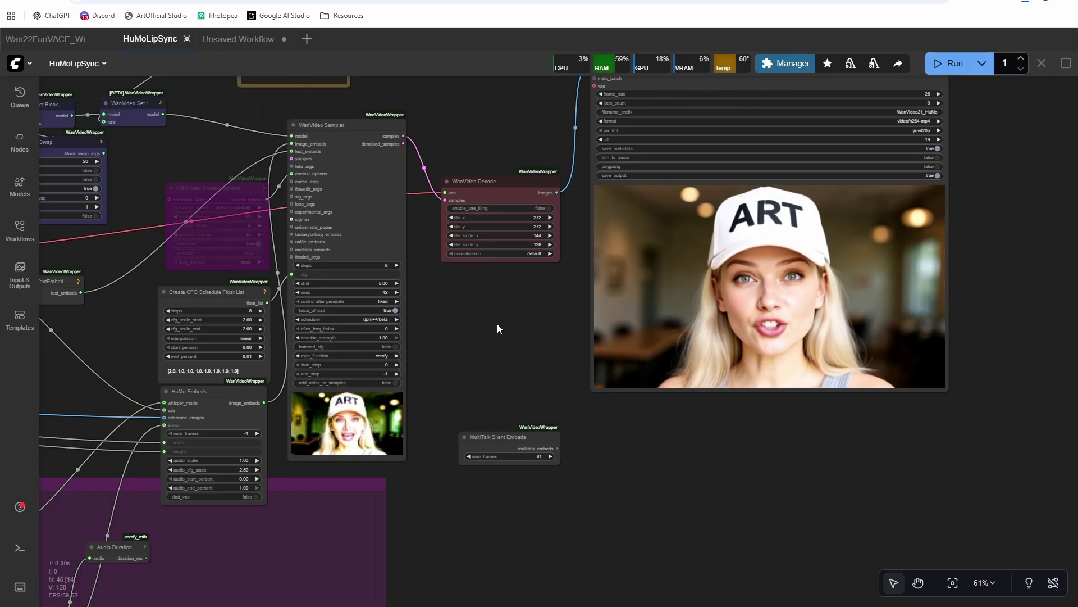
left_click(506, 436)
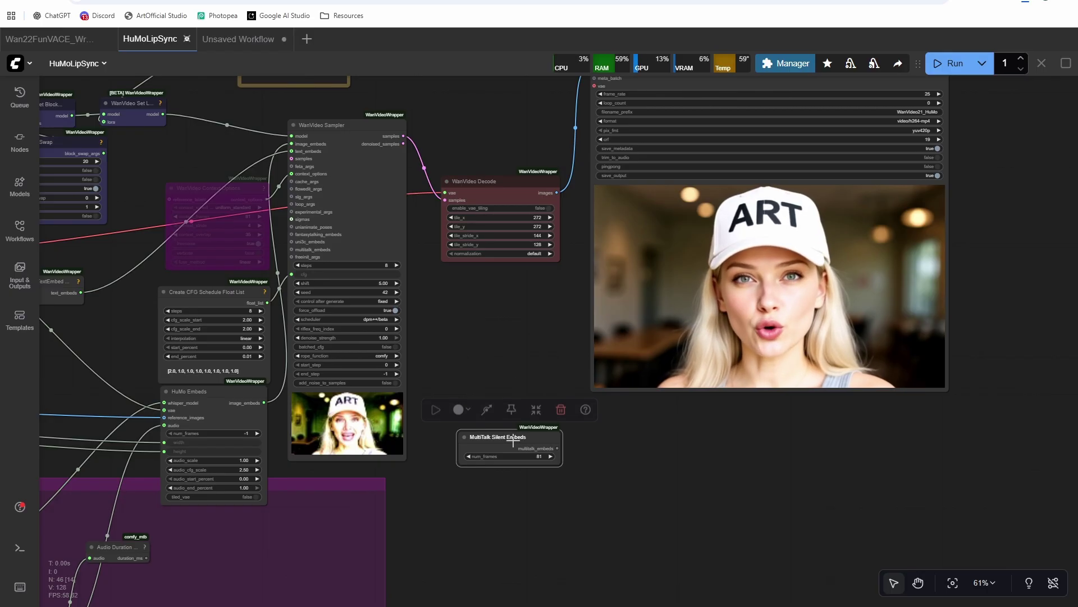
key("Delete")
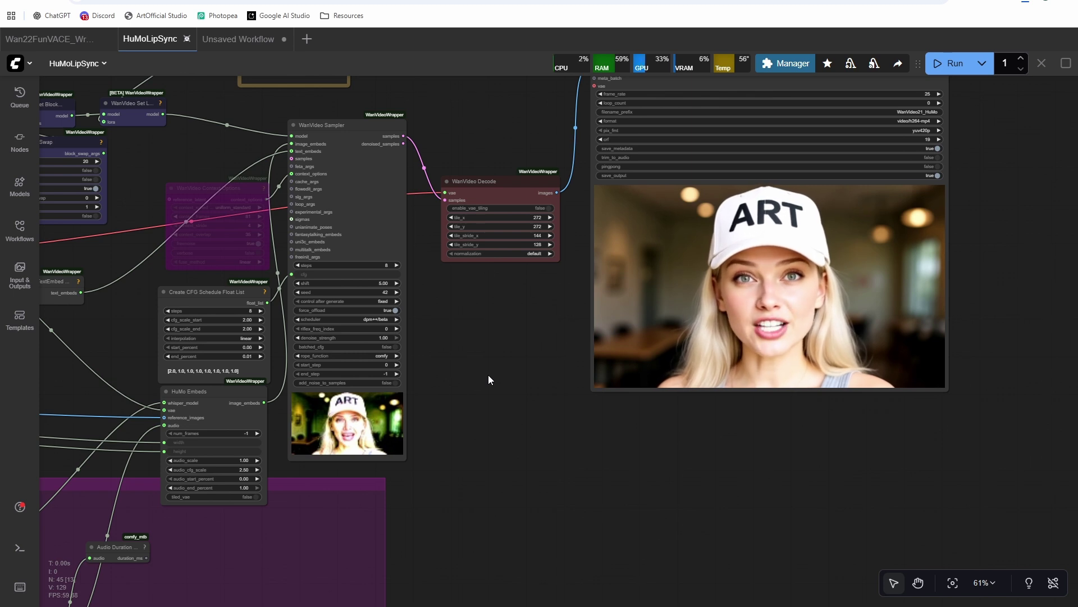
Step: Review the WanVideo Sampler settings and the Load Image, resolution and resize nodes
scroll(487, 375, "down", 1)
left_click_drag(467, 376, 729, 377)
scroll(677, 383, "up", 5)
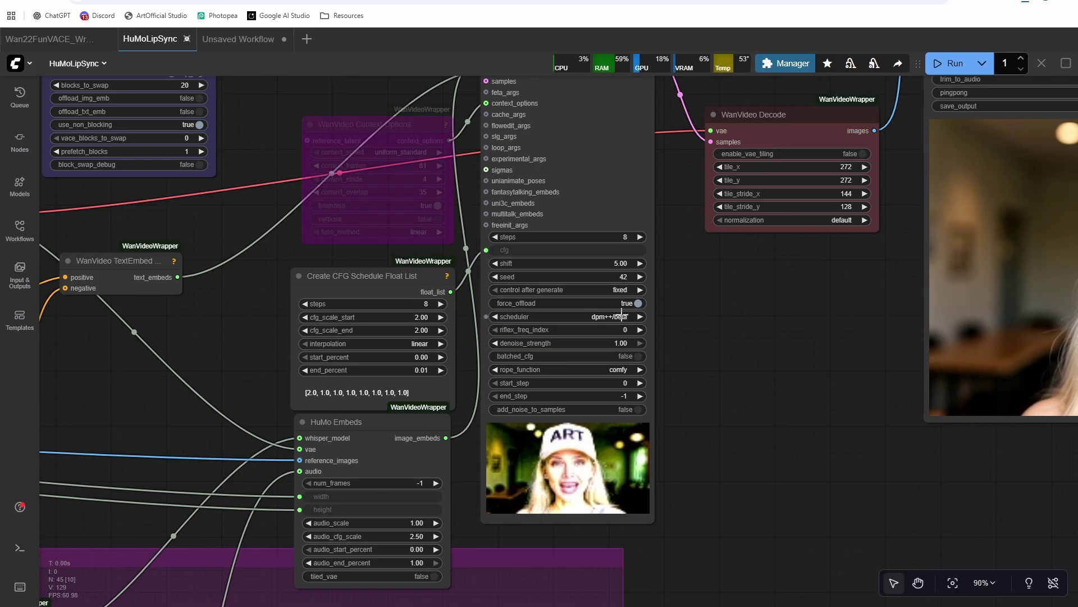
scroll(748, 349, "down", 2)
left_click_drag(169, 326, 623, 179)
scroll(474, 269, "down", 1)
scroll(474, 261, "up", 2)
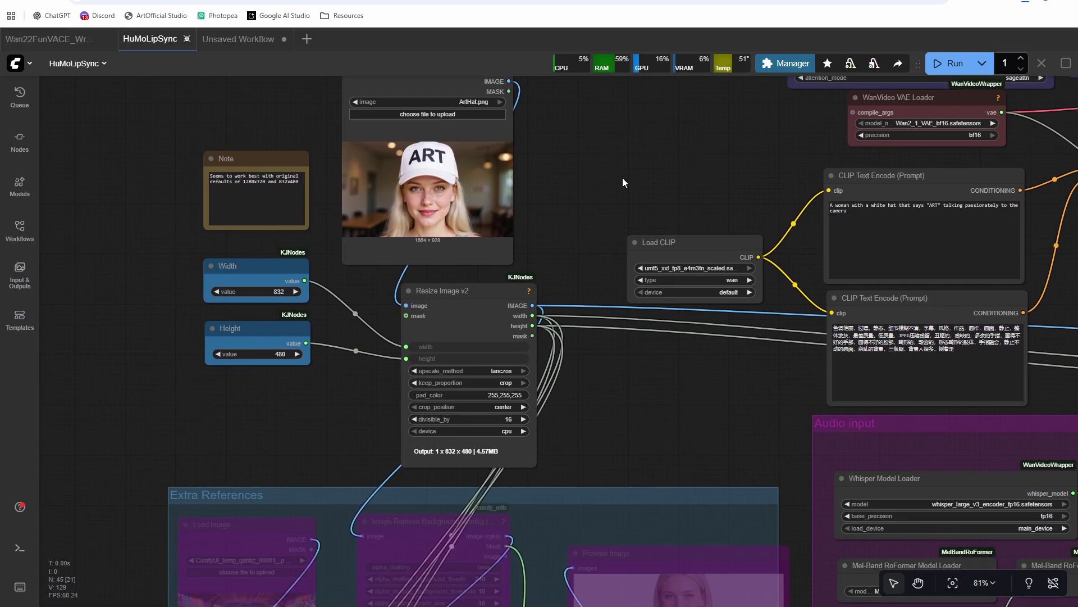
mouse_move(565, 202)
left_mouse_down()
mouse_move(571, 248)
mouse_move(584, 200)
left_mouse_up()
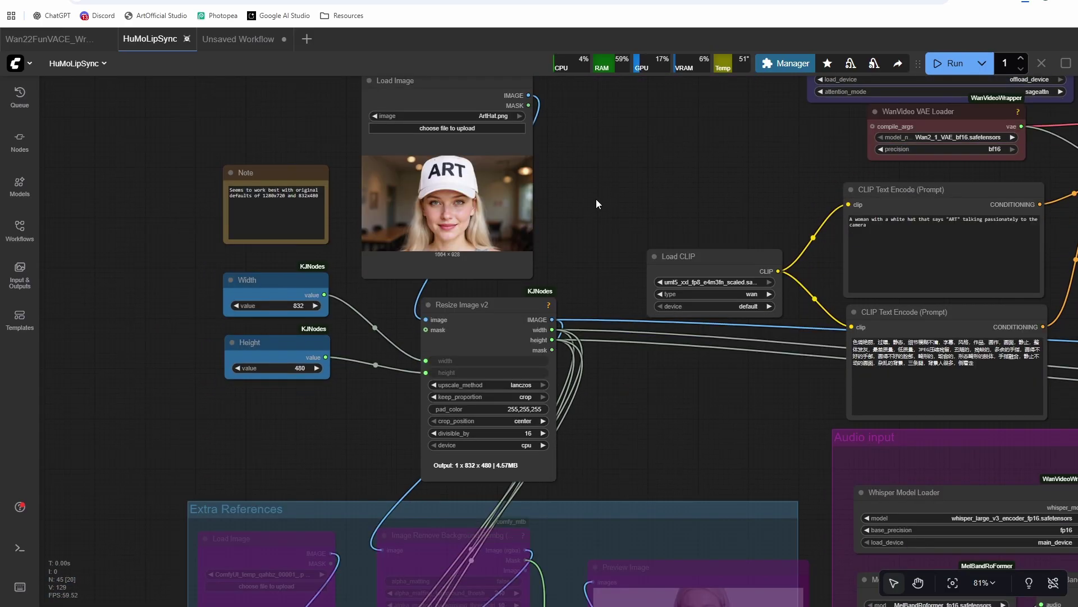
Step: Take the nodes in the Extra References group out of bypass
scroll(594, 211, "down", 1)
scroll(637, 256, "down", 3)
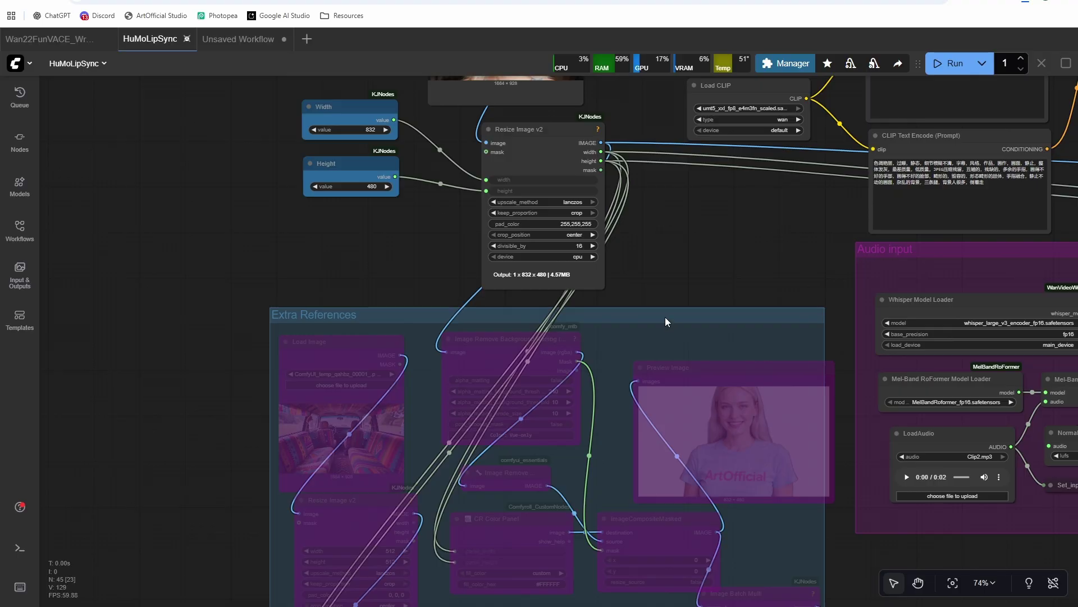
scroll(666, 315, "down", 3)
left_click_drag(689, 248, 594, 215)
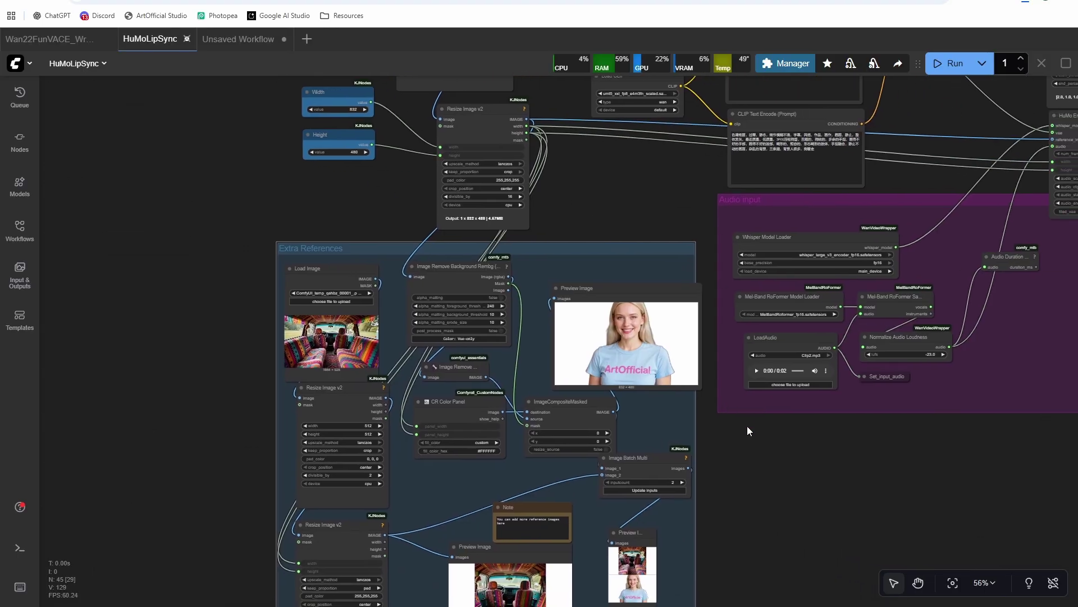
Step: Connect the Image Batch Multi images output in Extra References to the reference_images input of HuMo Embeds
left_click_drag(747, 427, 669, 361)
scroll(635, 404, "up", 5)
scroll(634, 403, "up", 3)
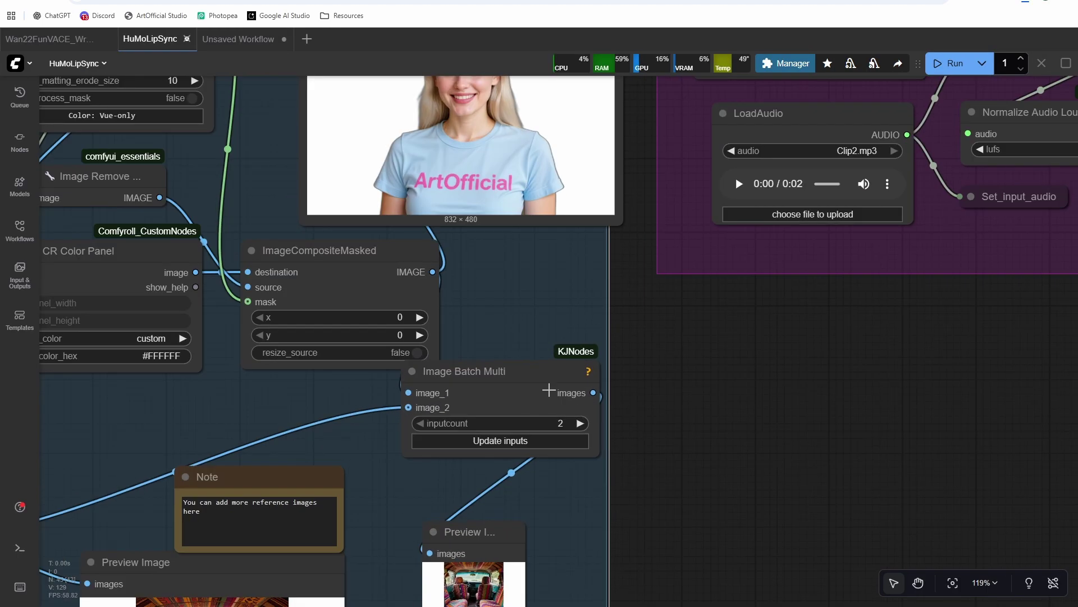
left_click(560, 382)
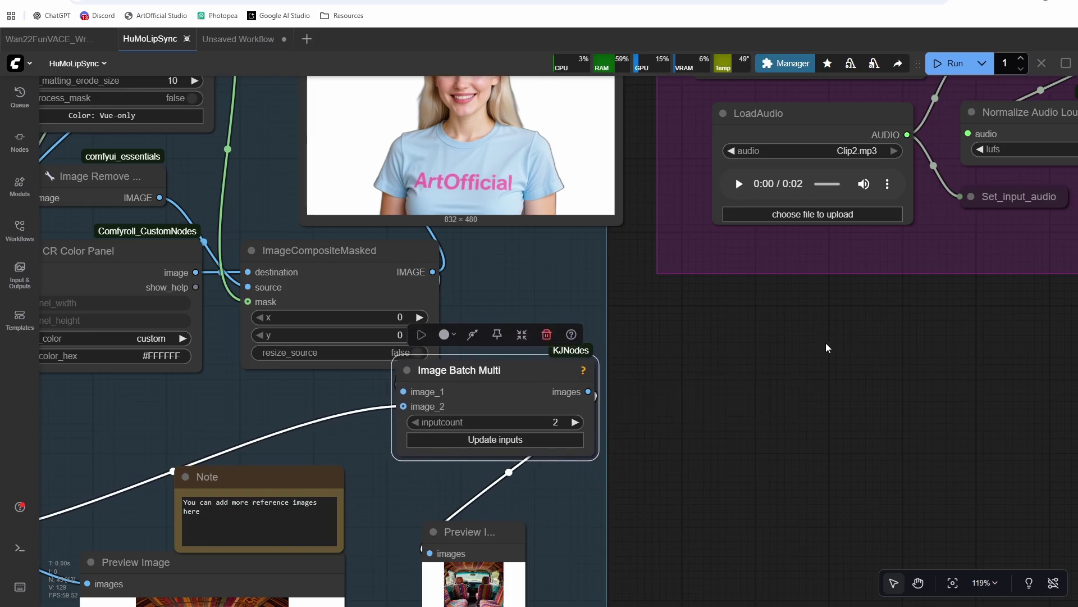
scroll(559, 514, "down", 7)
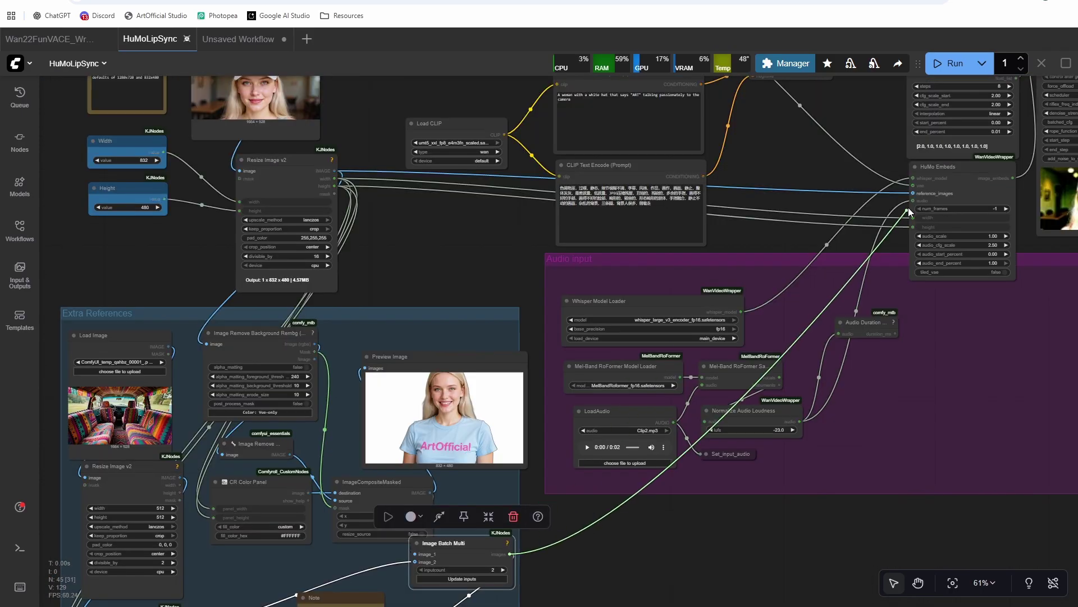
scroll(541, 279, "up", 5)
Step: Try linking the Resize Image v2 image output to HuMo Embeds' reference_images input in place of the image batch
left_click_drag(541, 279, 230, 344)
scroll(359, 356, "down", 2)
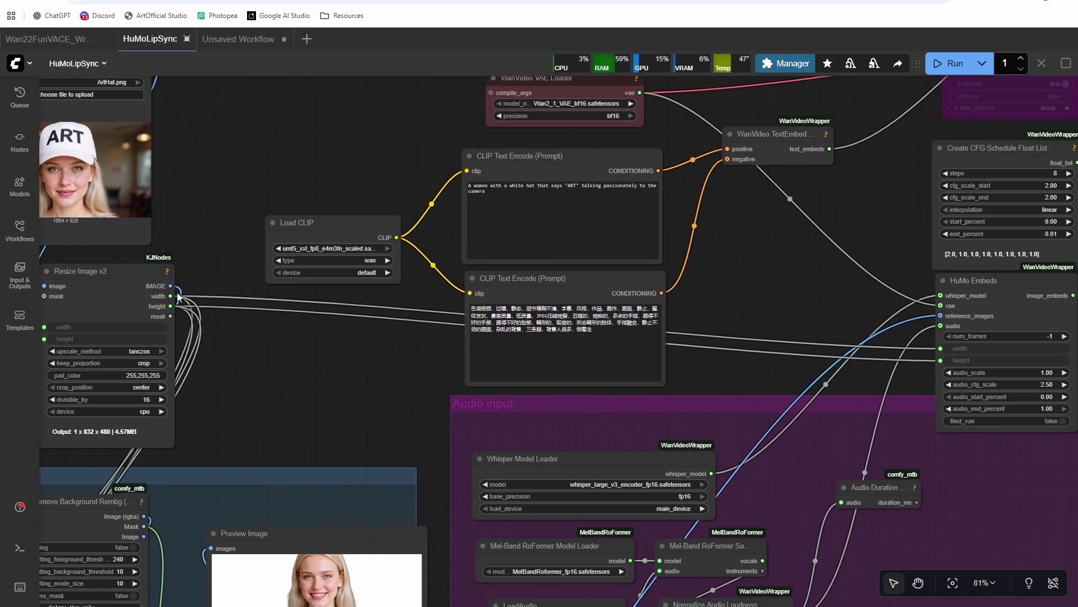
left_click_drag(179, 297, 978, 316)
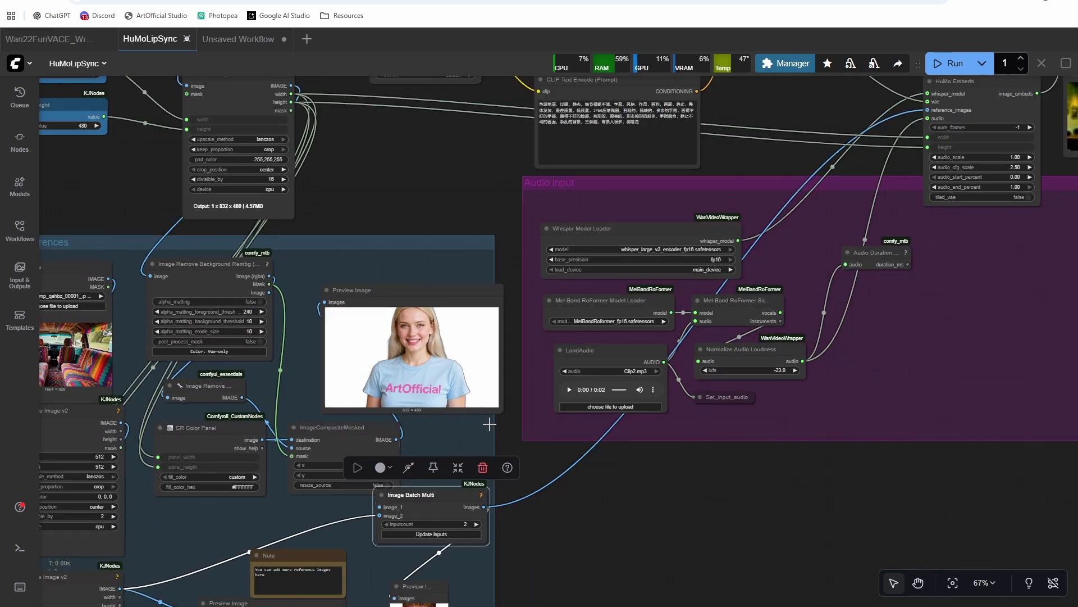
left_click_drag(534, 512, 551, 503)
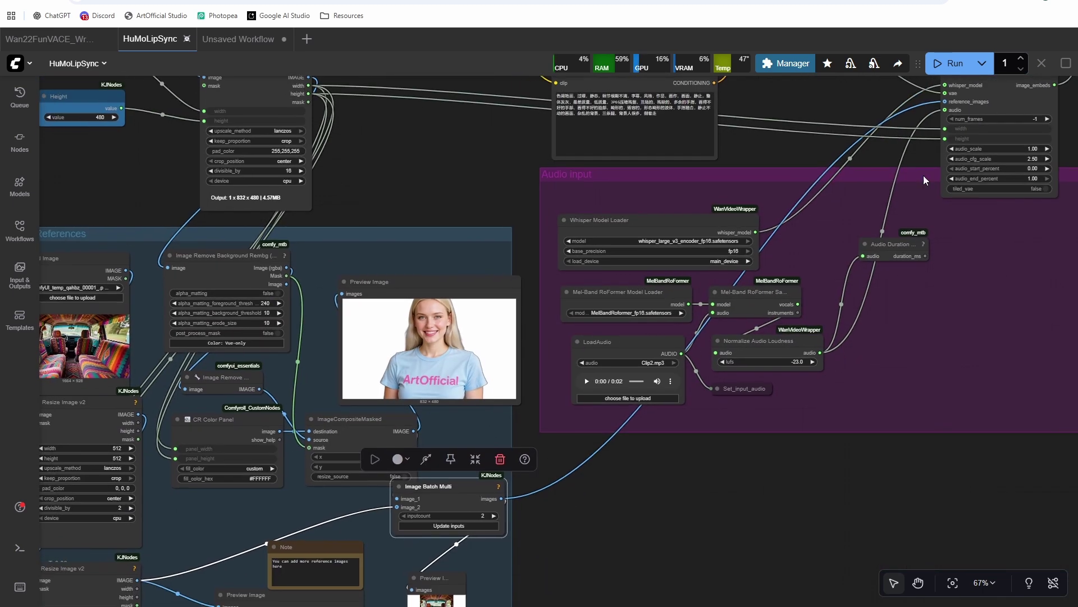
Step: Examine the Extra References group's note, padded van-interior preview and combined Image Batch Multi preview
left_click_drag(544, 559, 767, 381)
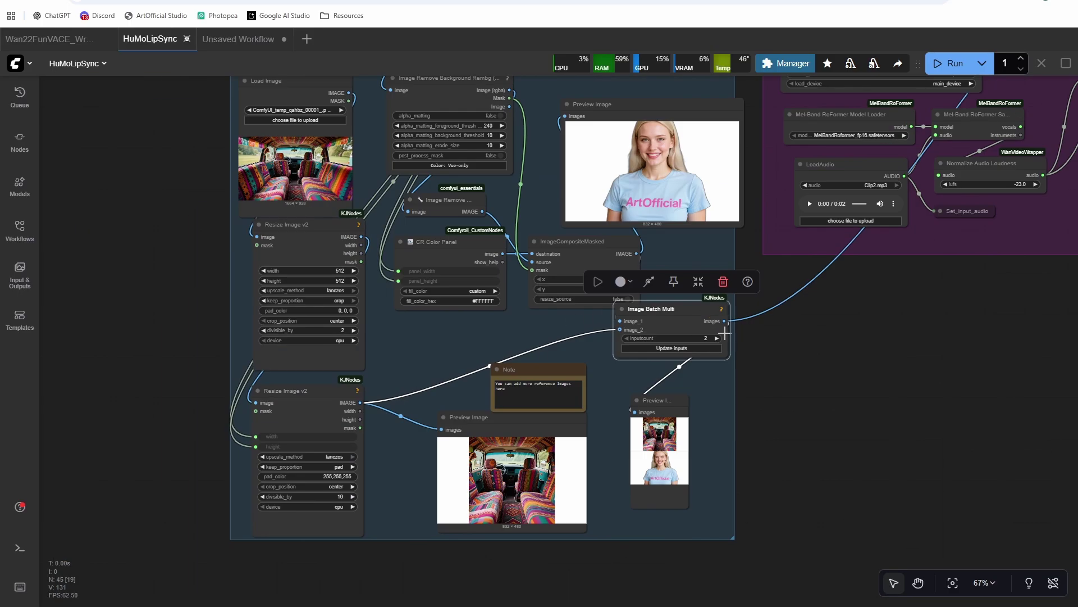
scroll(811, 389, "up", 7)
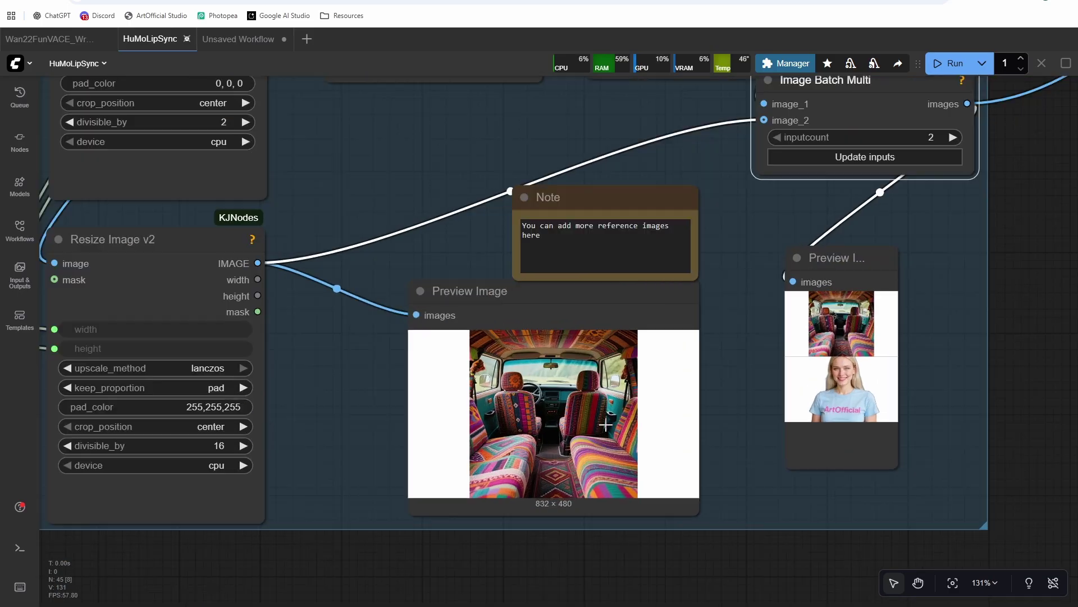
scroll(606, 425, "up", 3)
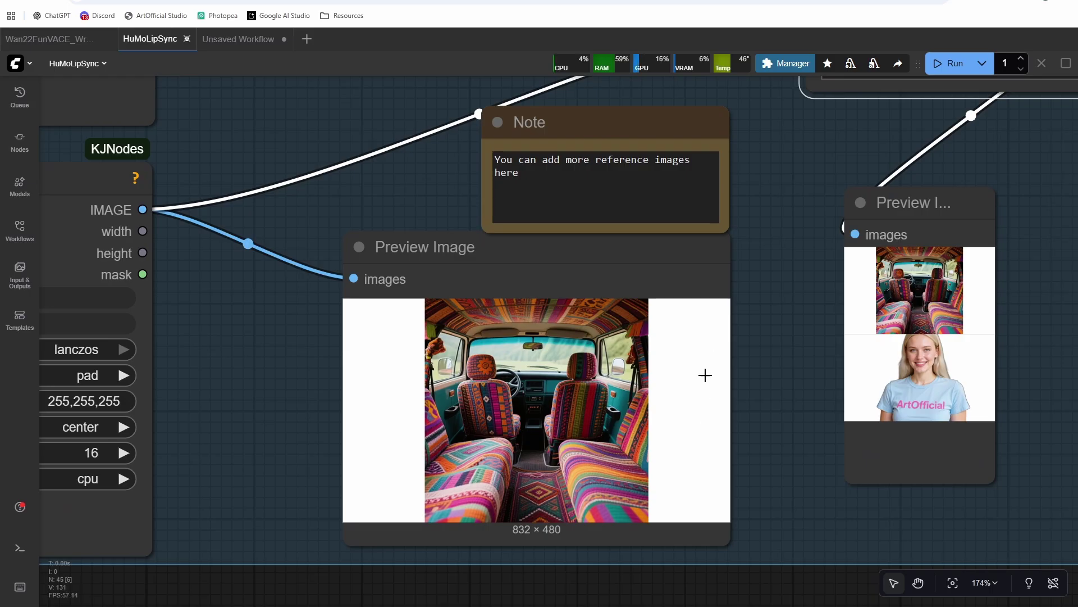
scroll(950, 387, "down", 1)
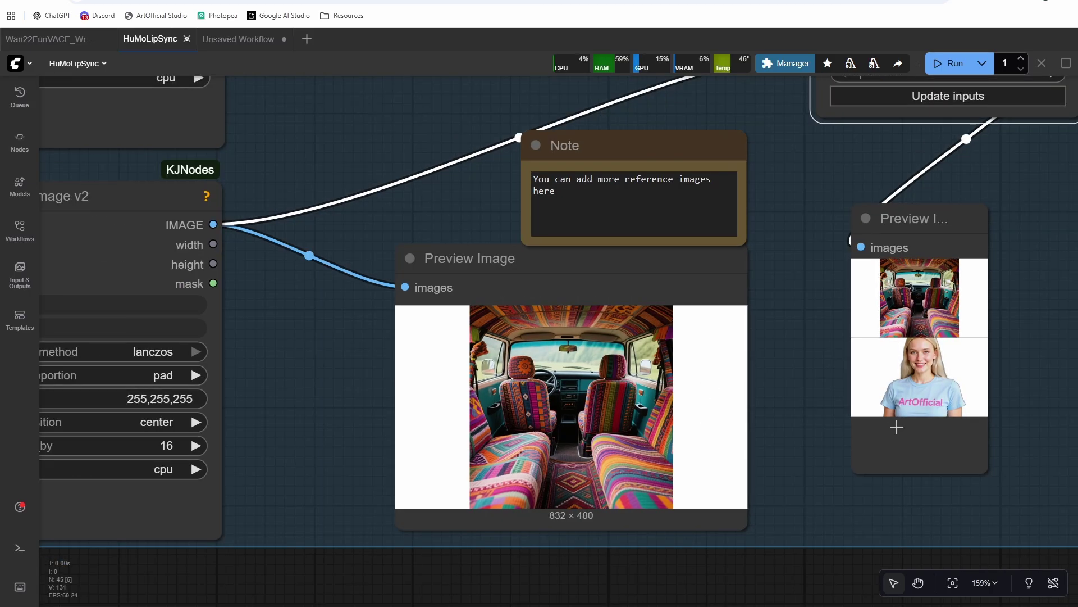
scroll(568, 403, "down", 5)
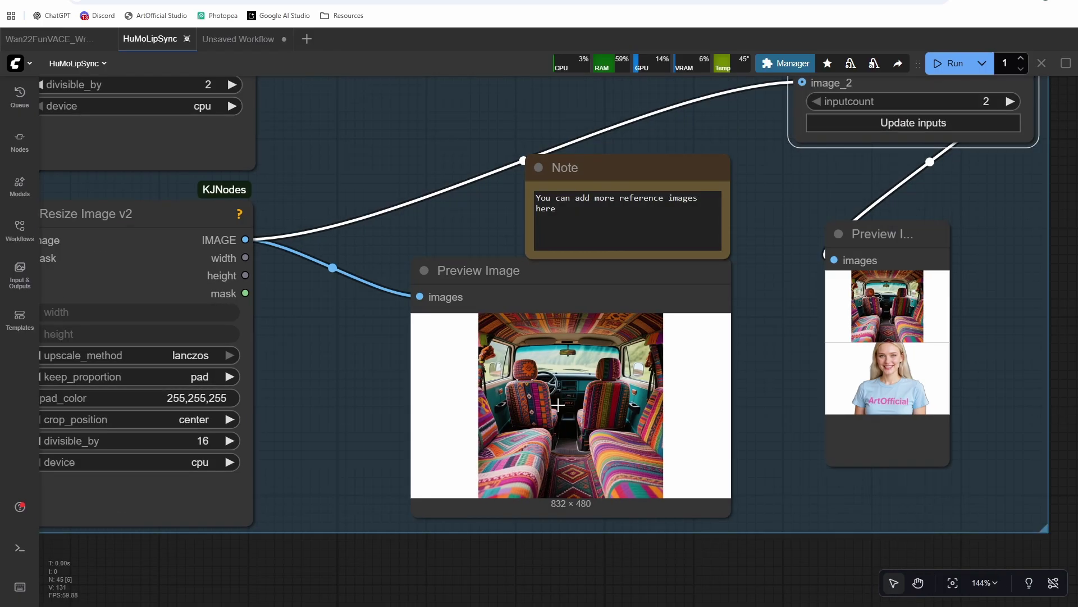
scroll(477, 292, "down", 1)
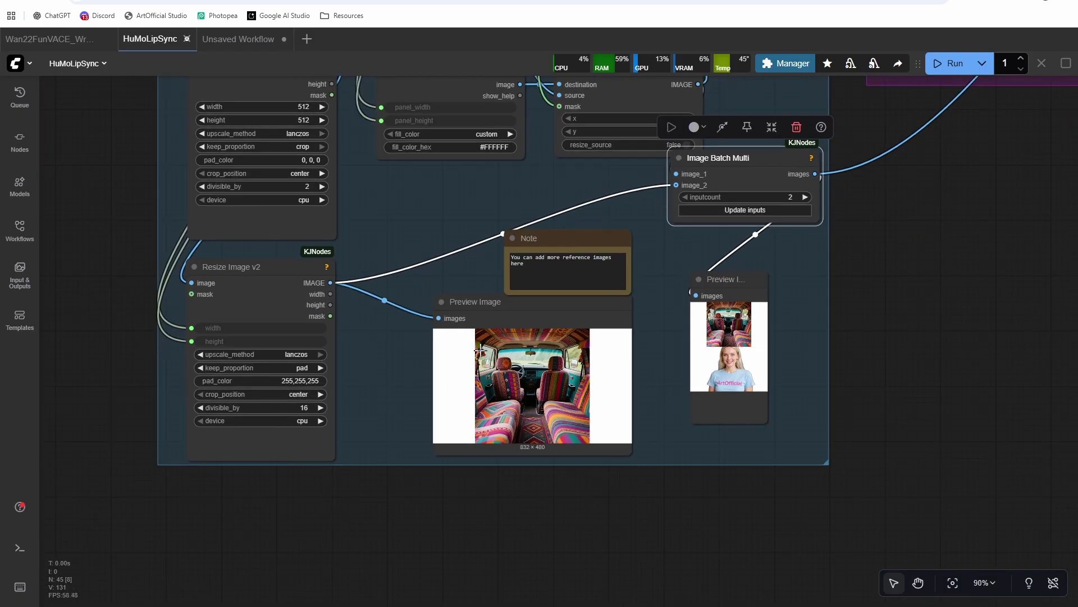
Step: Compare the main Load Image of the woman in the hat with the Extra References images and the current prompt
left_click_drag(473, 212, 391, 321)
scroll(467, 283, "down", 1)
left_click_drag(467, 283, 481, 535)
left_click_drag(709, 136, 562, 344)
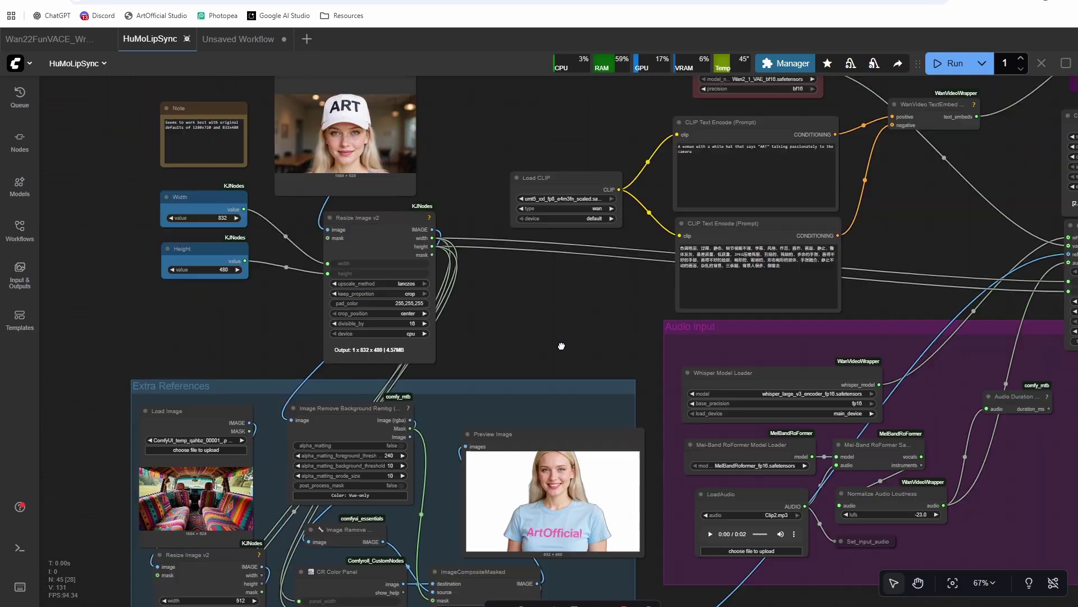
scroll(556, 348, "down", 2)
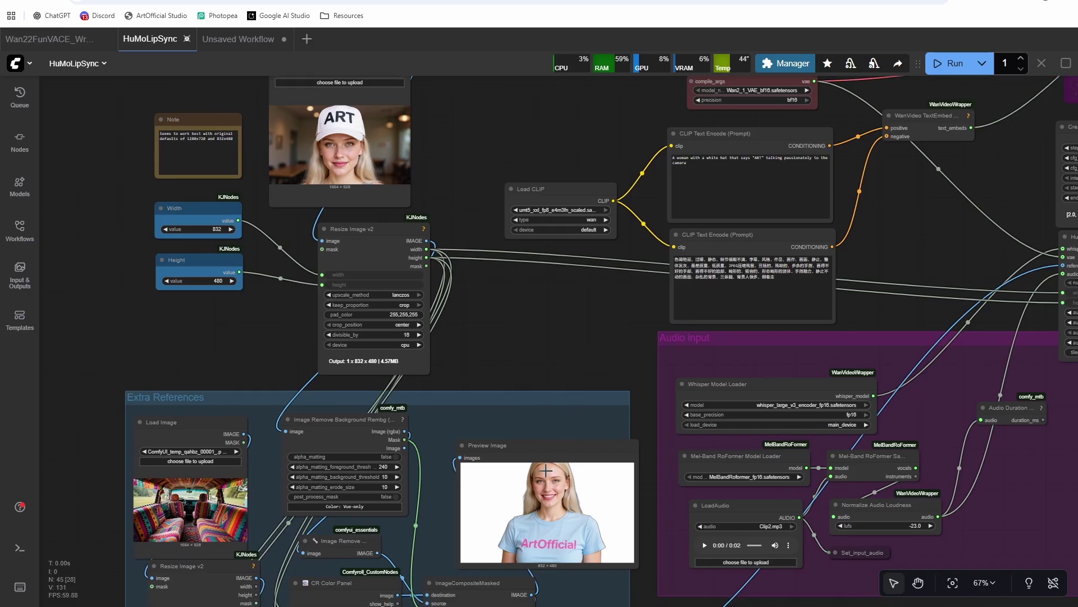
left_click_drag(535, 341, 553, 320)
scroll(554, 364, "up", 2)
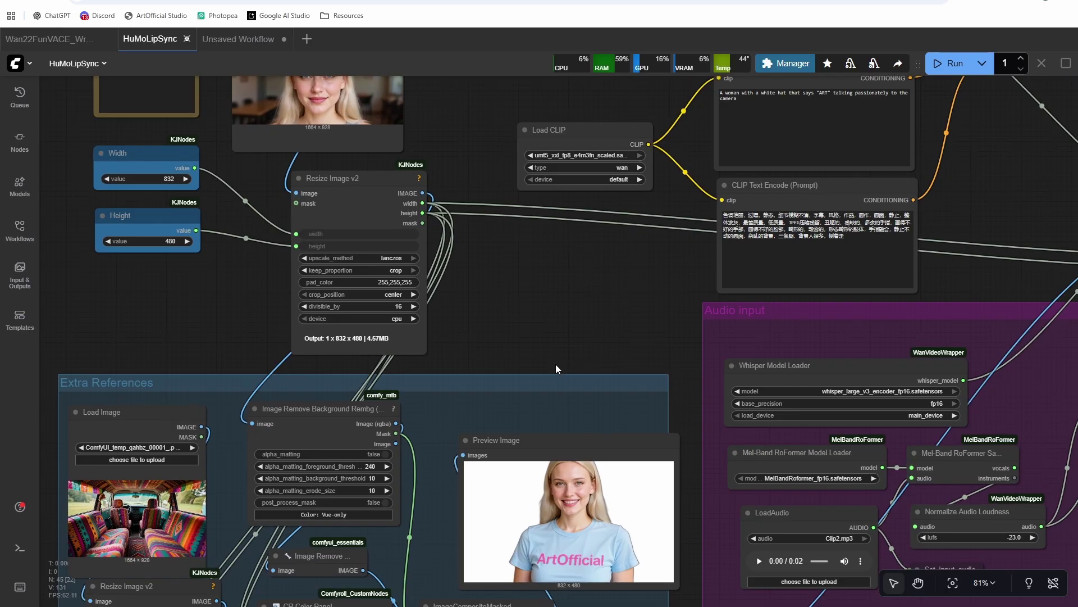
left_click_drag(556, 368, 560, 269)
left_click_drag(498, 188, 551, 462)
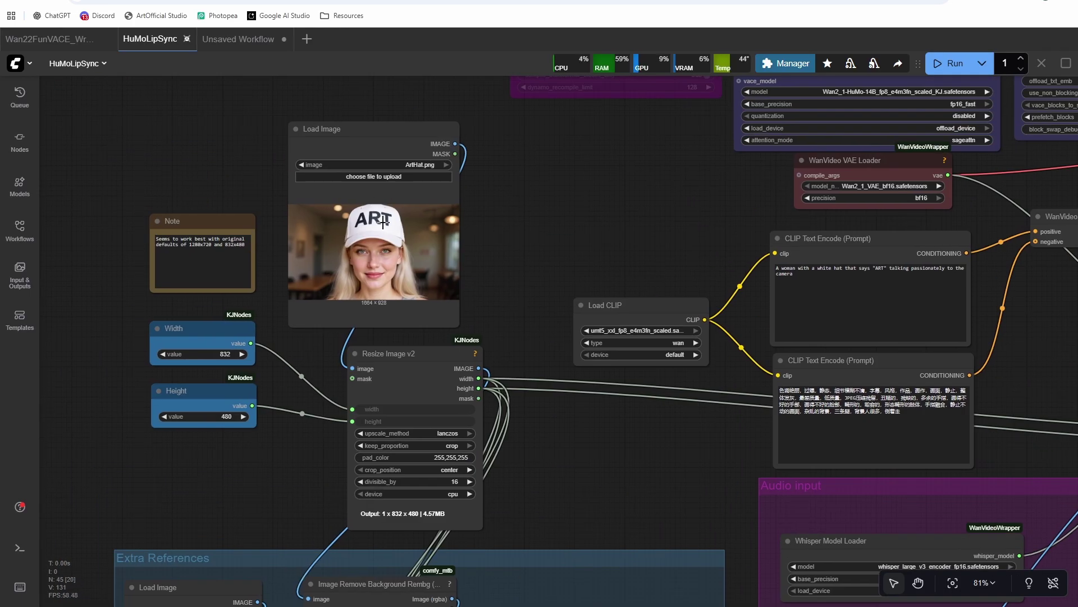
left_click_drag(497, 390, 590, 218)
left_click_drag(343, 328, 457, 260)
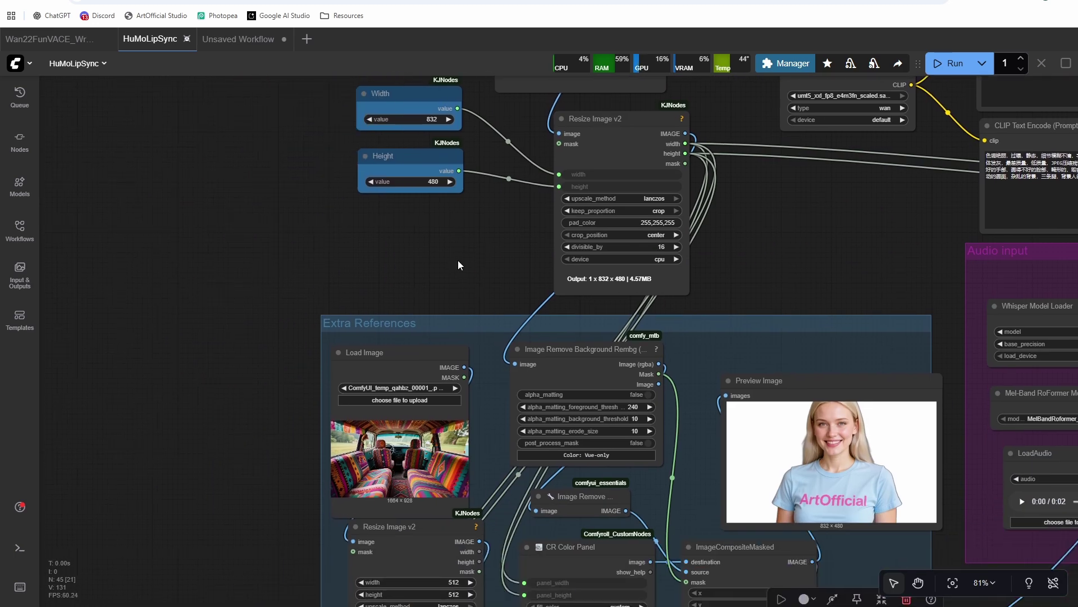
Step: Rewrite the positive prompt as 'The woman with a white hat that says "ART" talking passionately to the camera and sitting on the color patterned couch'
scroll(405, 455, "up", 4)
scroll(411, 466, "down", 3)
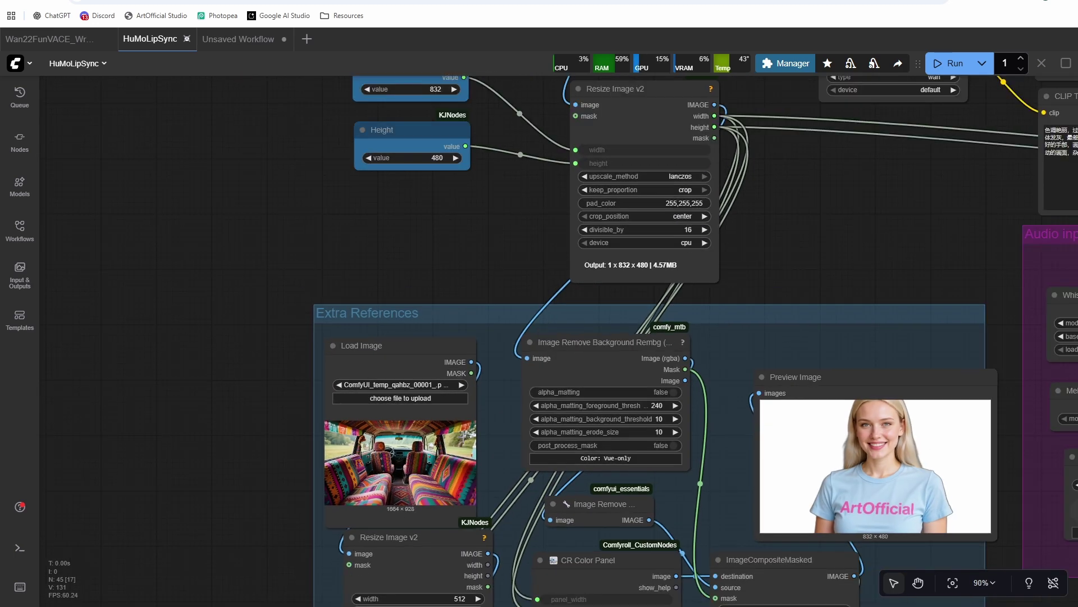
left_click_drag(791, 262, 423, 494)
left_click(680, 226)
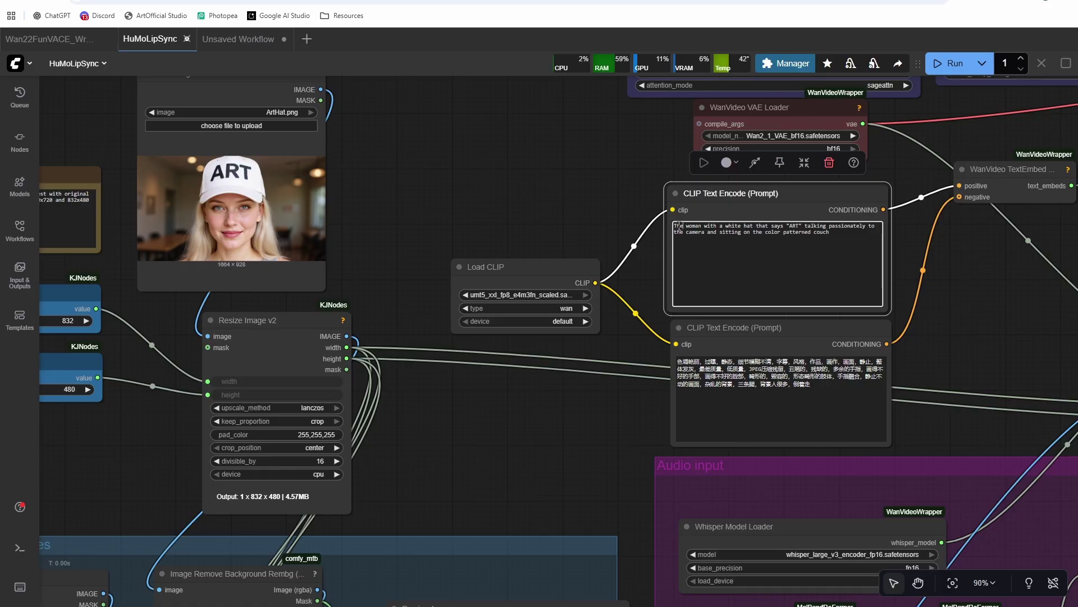
Step: Set the WanVideo Sampler's scheduler to lcm
scroll(632, 325, "down", 2)
left_click_drag(633, 390, 440, 385)
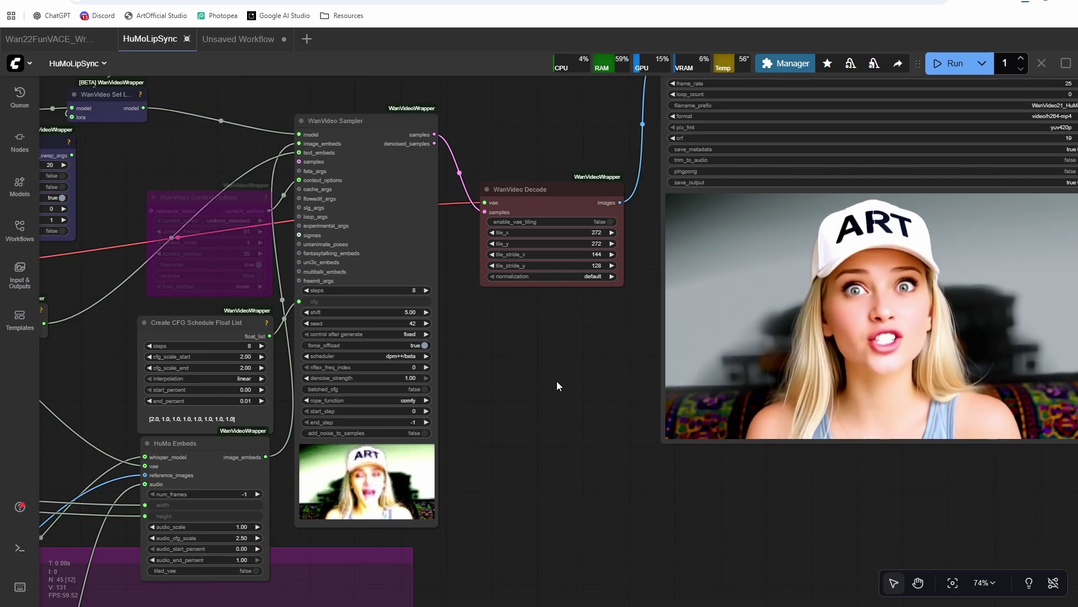
left_click_drag(555, 380, 483, 392)
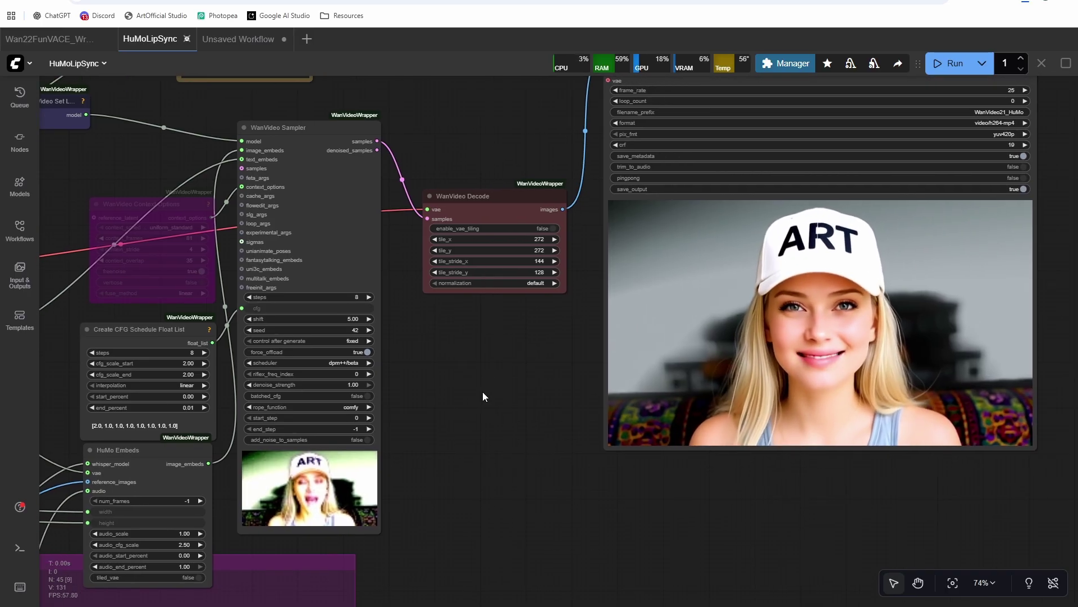
left_click(335, 363)
type("lcm")
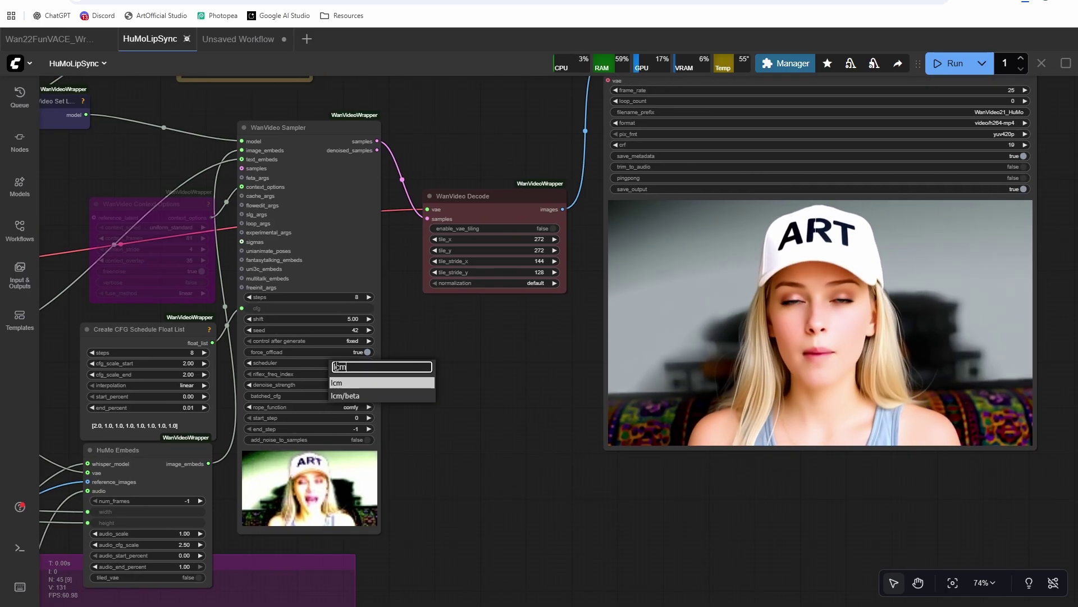
key("Return")
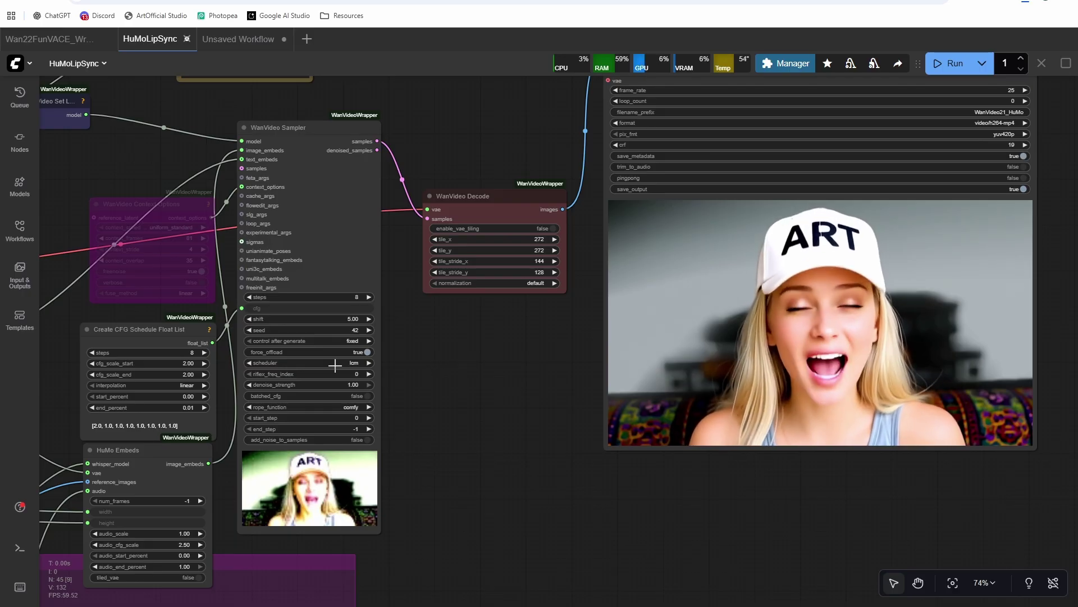
Step: Examine the regenerated video of the woman on the patterned couch in Video Combine alongside the sampler preview
scroll(642, 545, "down", 1)
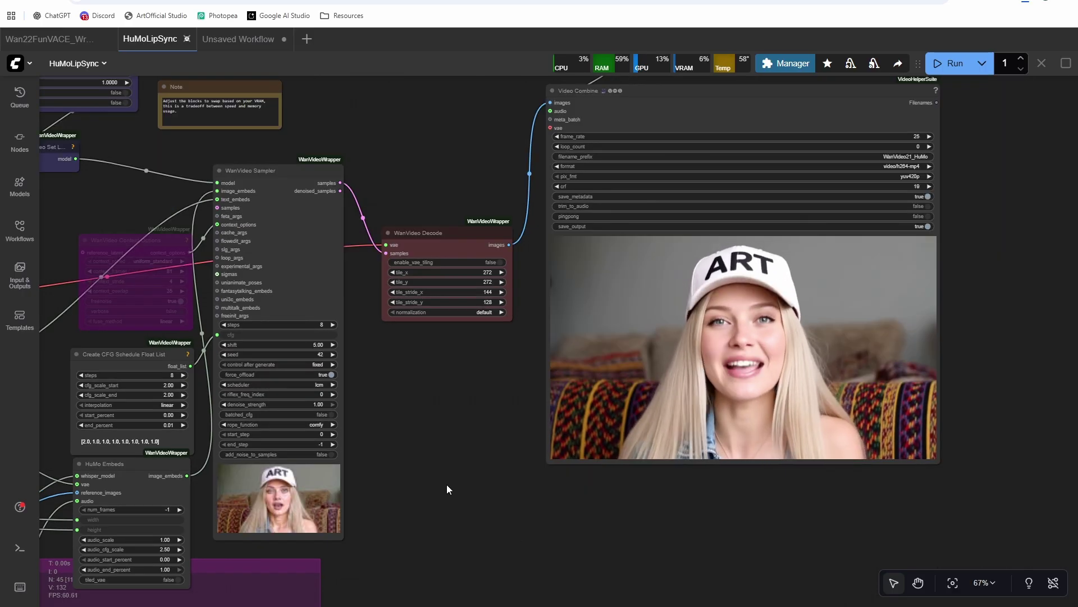
left_click_drag(447, 486, 510, 472)
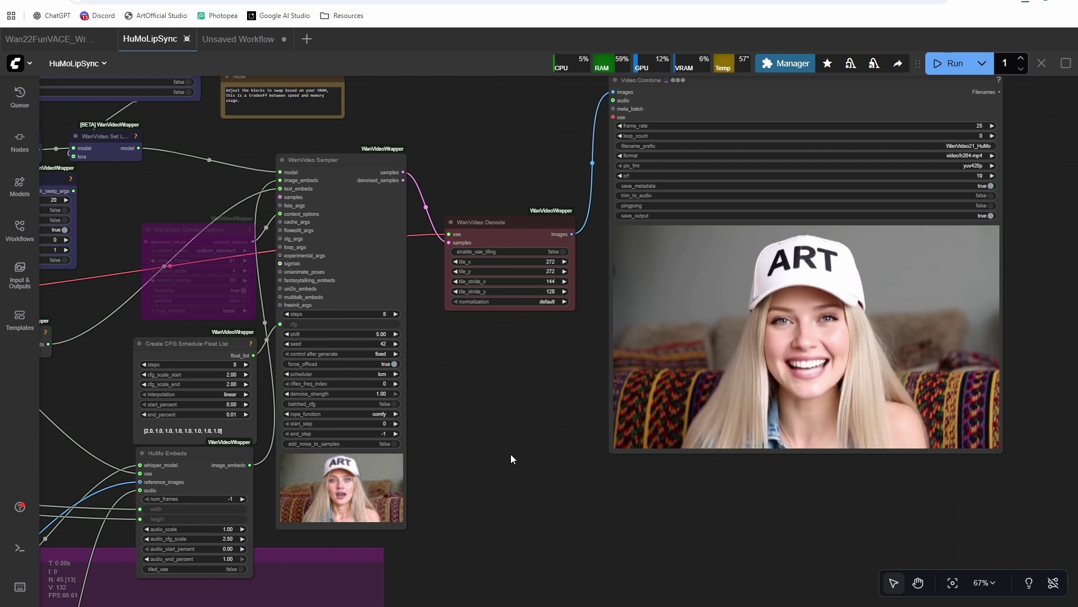
scroll(510, 454, "up", 2)
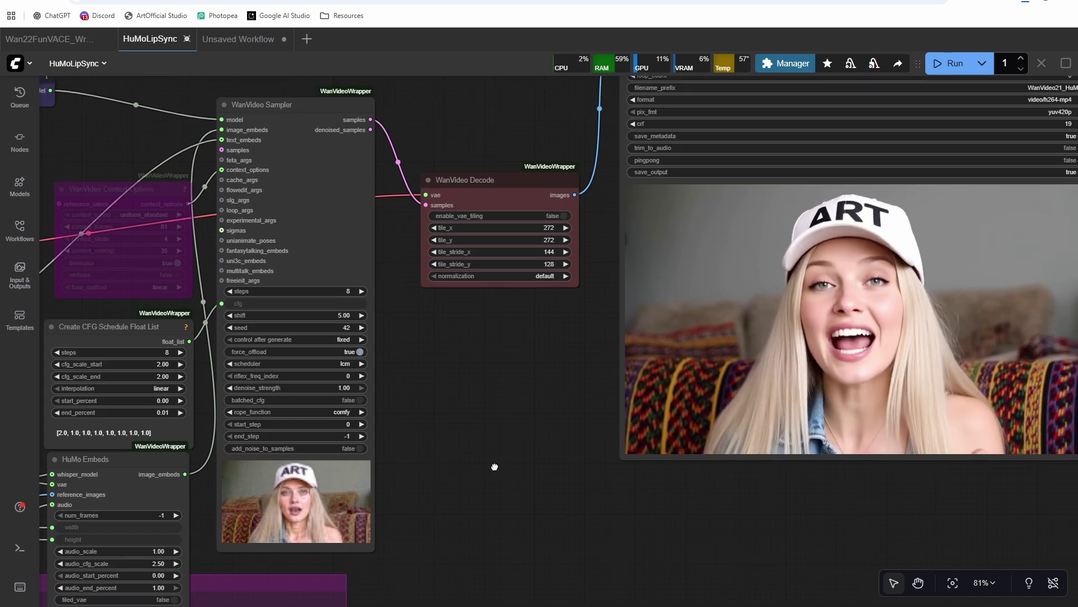
left_click_drag(495, 467, 444, 494)
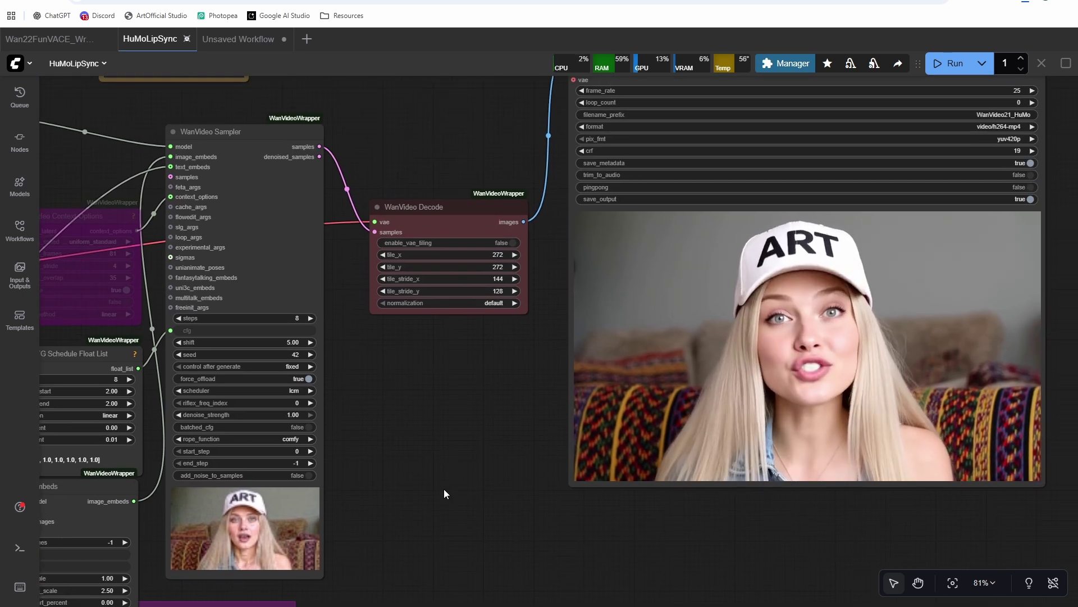
scroll(432, 480, "down", 1)
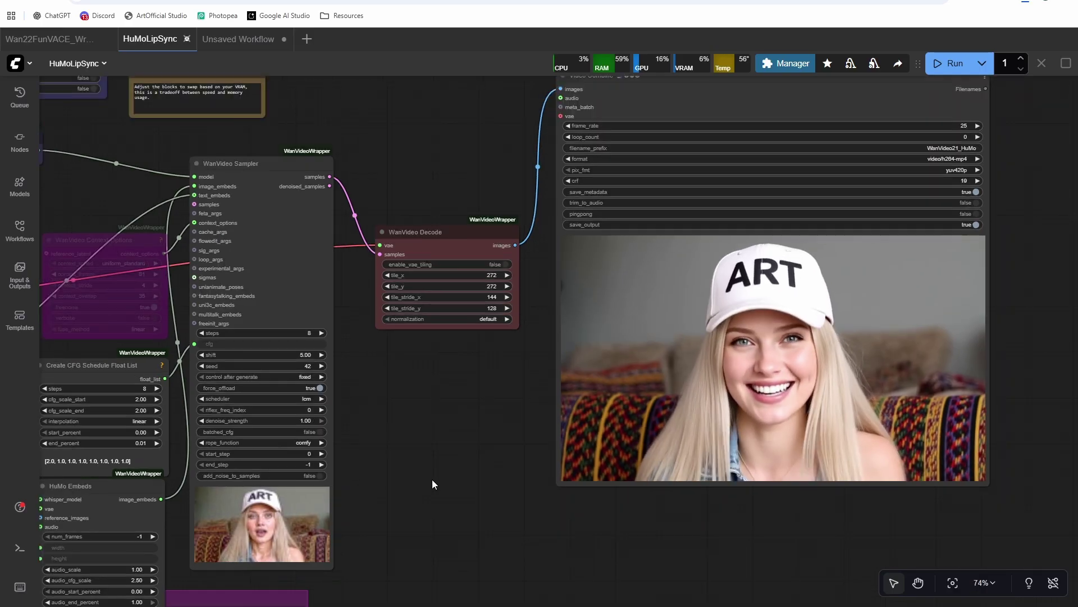
scroll(432, 480, "up", 1)
left_click_drag(433, 479, 471, 470)
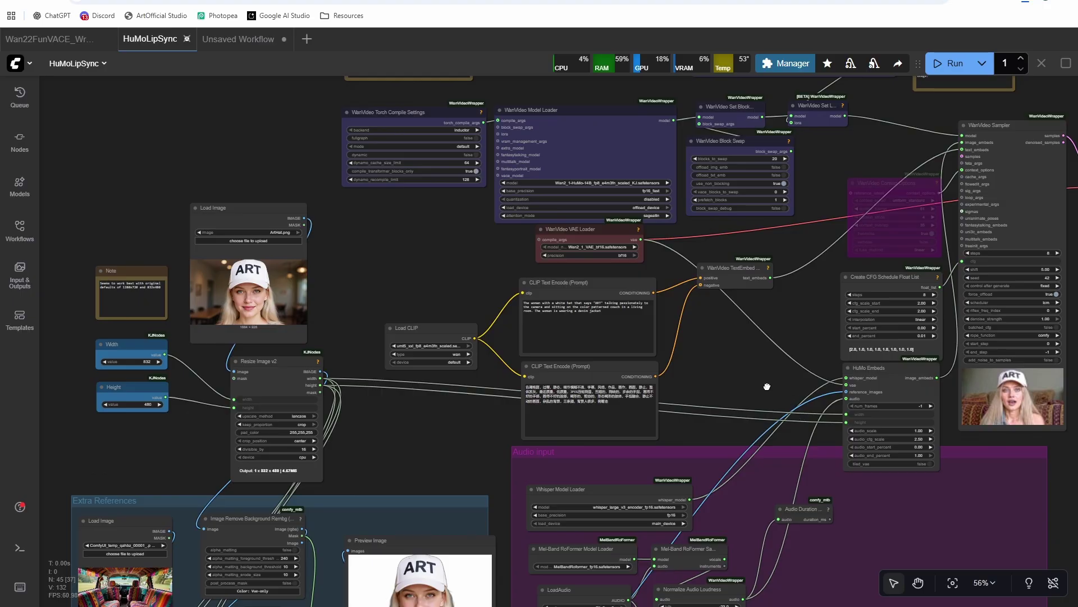
Step: Disconnect the image link from the reference_images input of HuMo Embeds
scroll(665, 363, "up", 5)
left_click_drag(709, 325, 453, 402)
left_click(421, 383)
left_click_drag(475, 288, 651, 386)
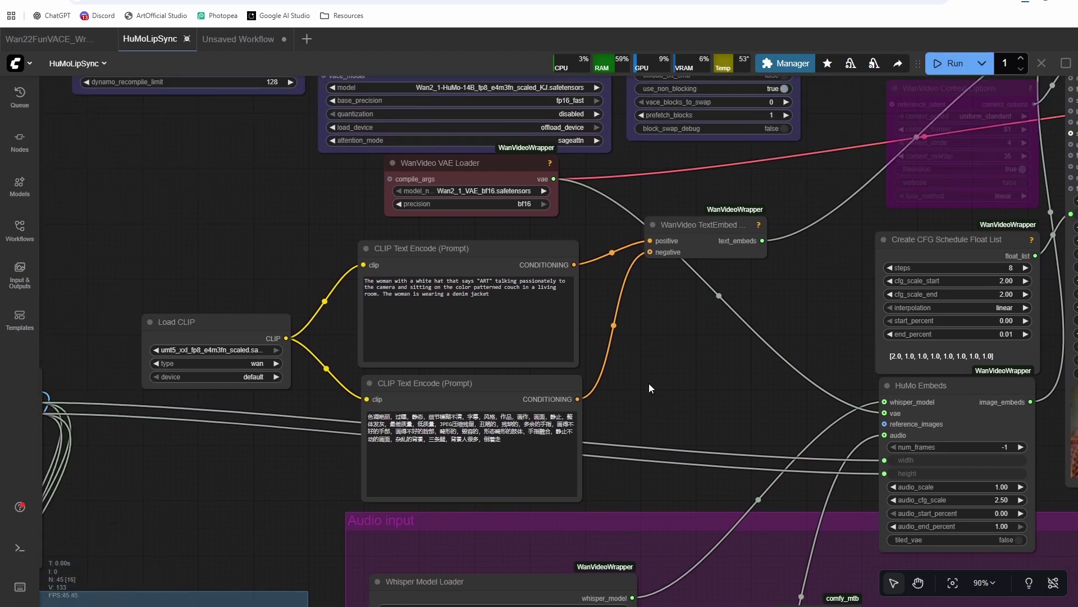
Step: Clear all the text from the positive CLIP Text Encode prompt
left_click(382, 315)
key("ctrl+a")
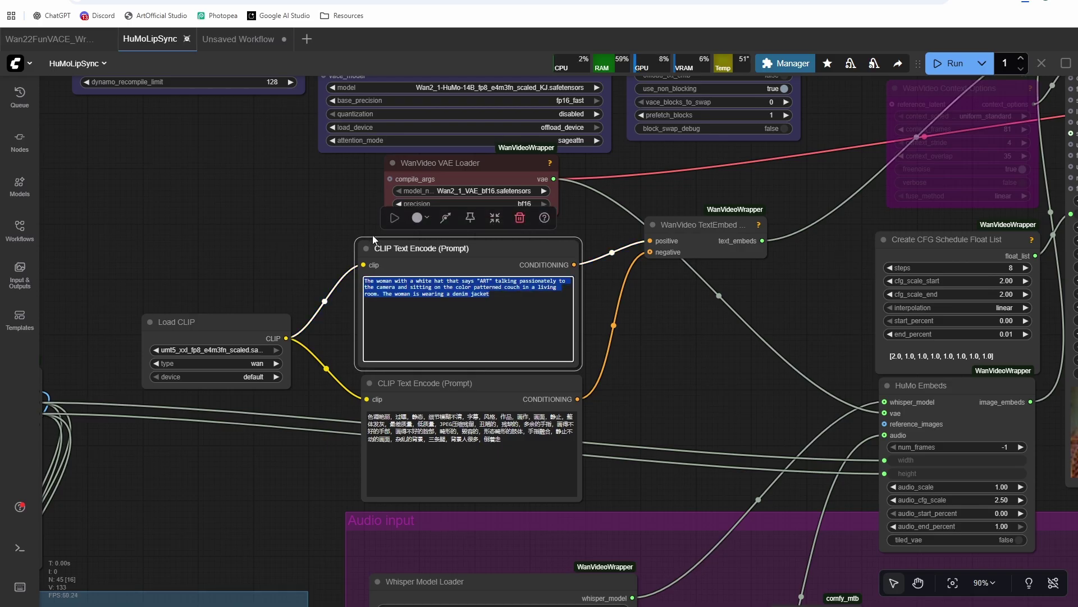
key("BackSpace")
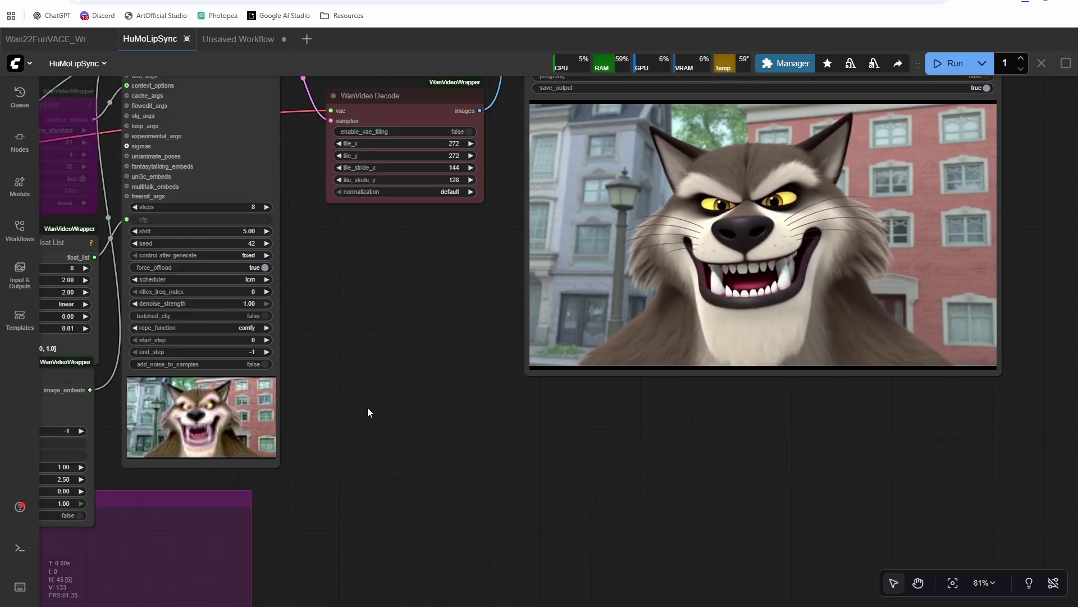